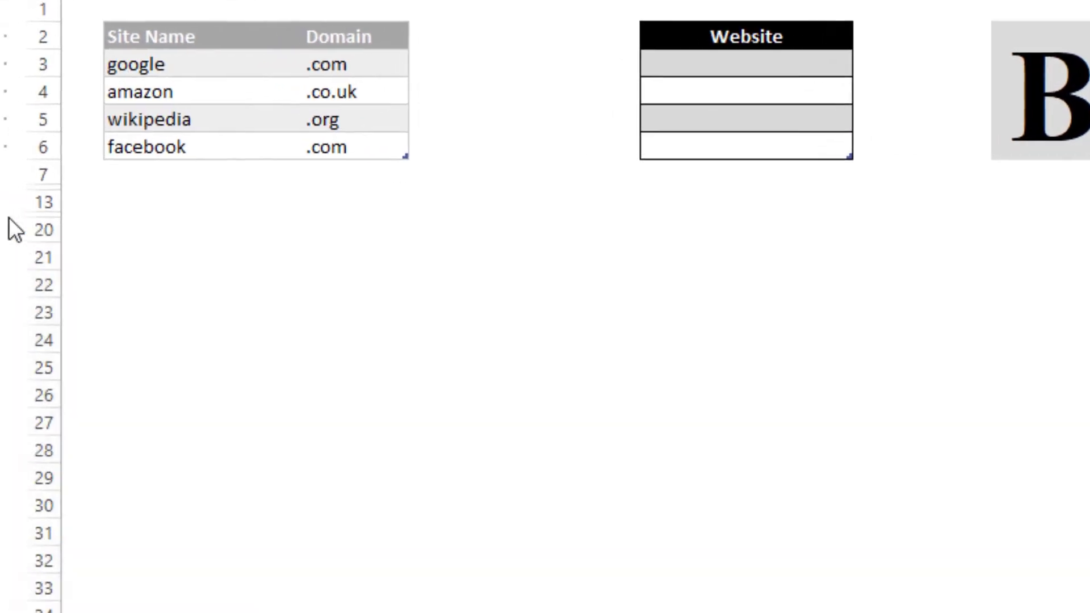
Enter =CONCATENATE(Site Name, Domain) in H3 and fill it down to H6, google.com through facebook.com.
{"action": "left_click", "coordinate": [8, 217]}
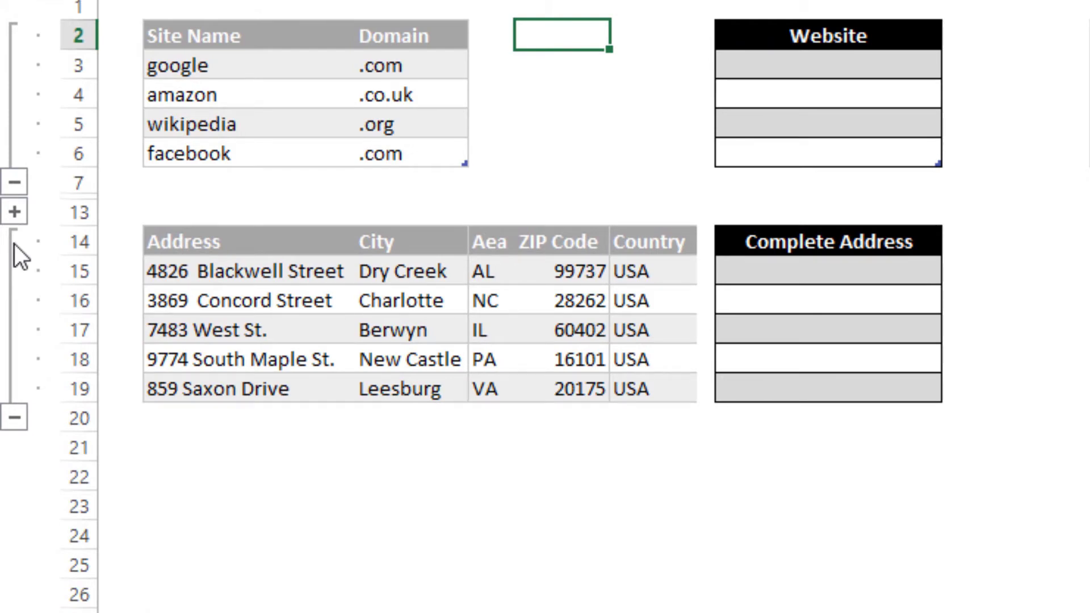
{"action": "left_click", "coordinate": [14, 243]}
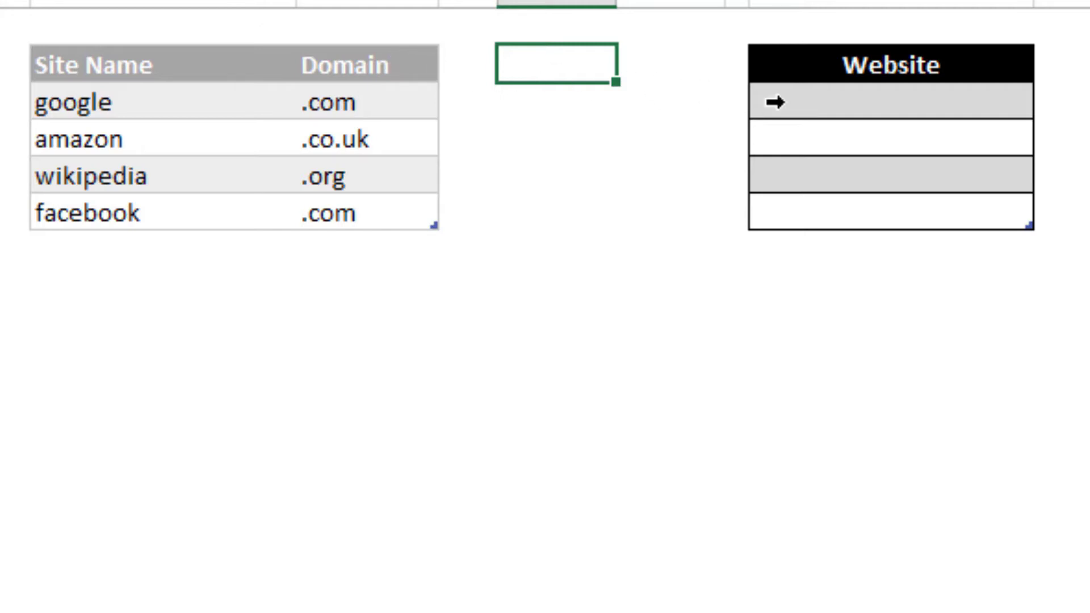
{"action": "left_click", "coordinate": [780, 102]}
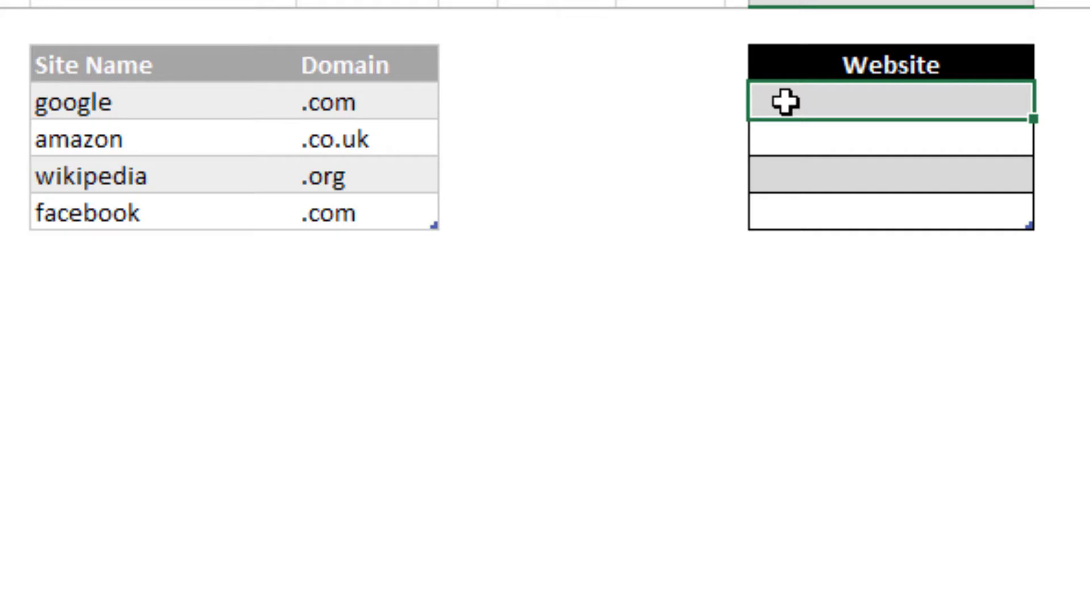
{"action": "type", "text": "="}
{"action": "type", "text": "con"}
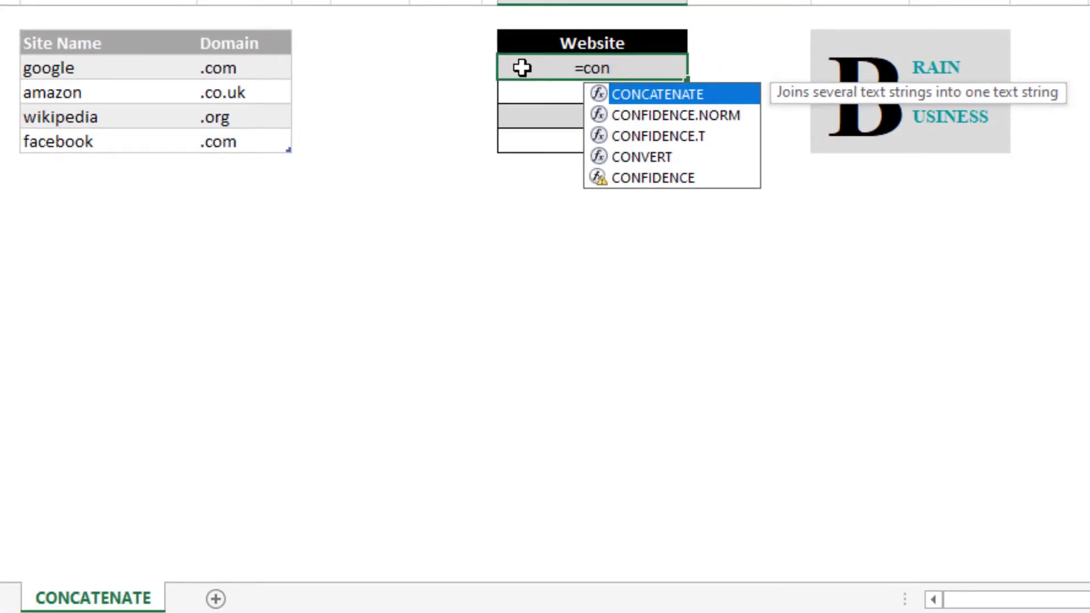
{"action": "key", "text": "Tab"}
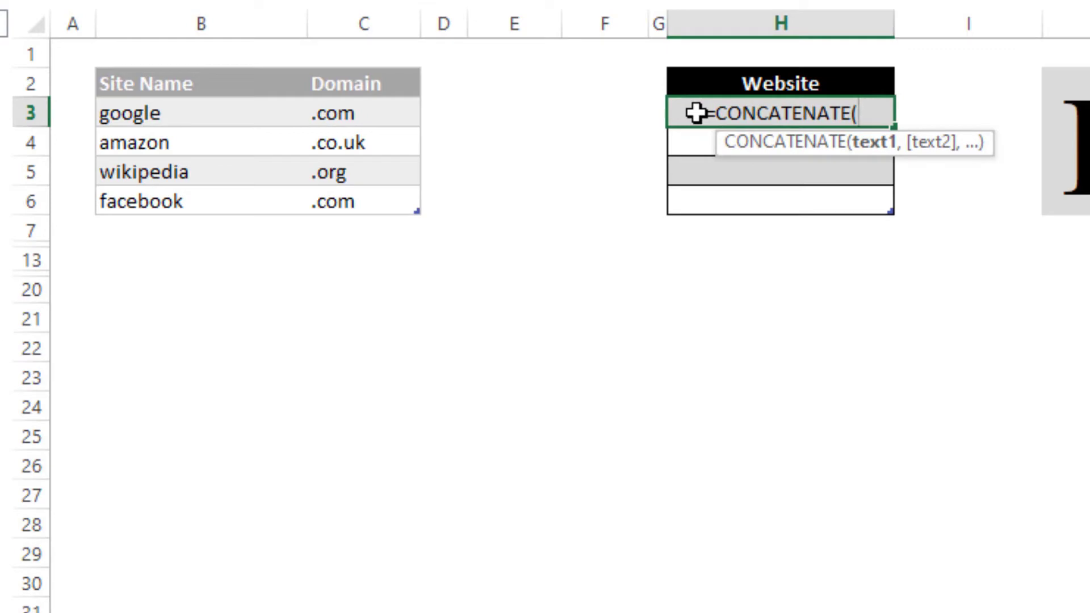
{"action": "left_click", "coordinate": [242, 115]}
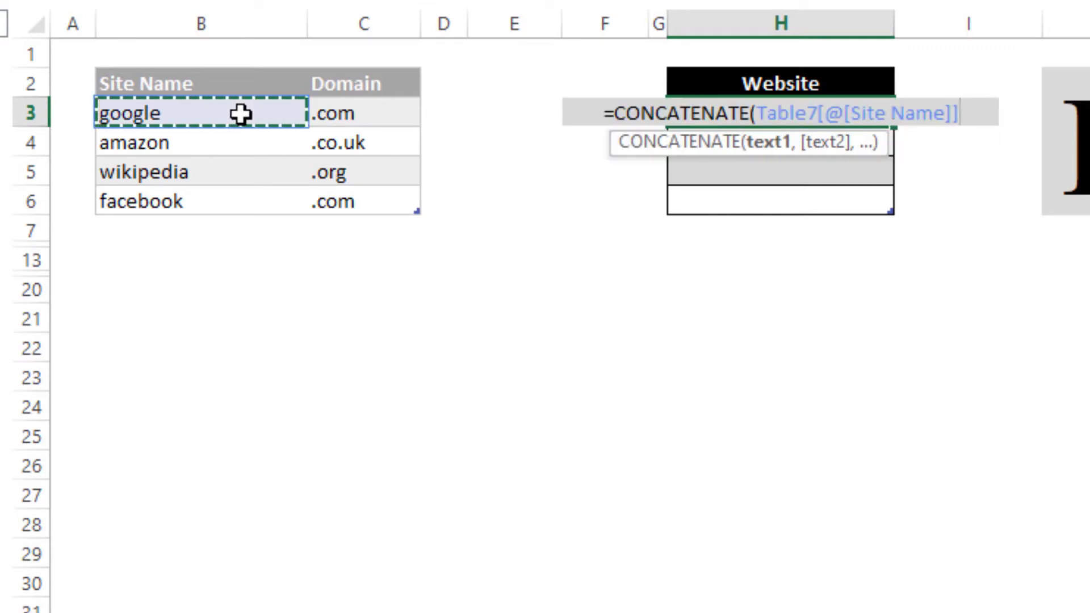
{"action": "type", "text": ","}
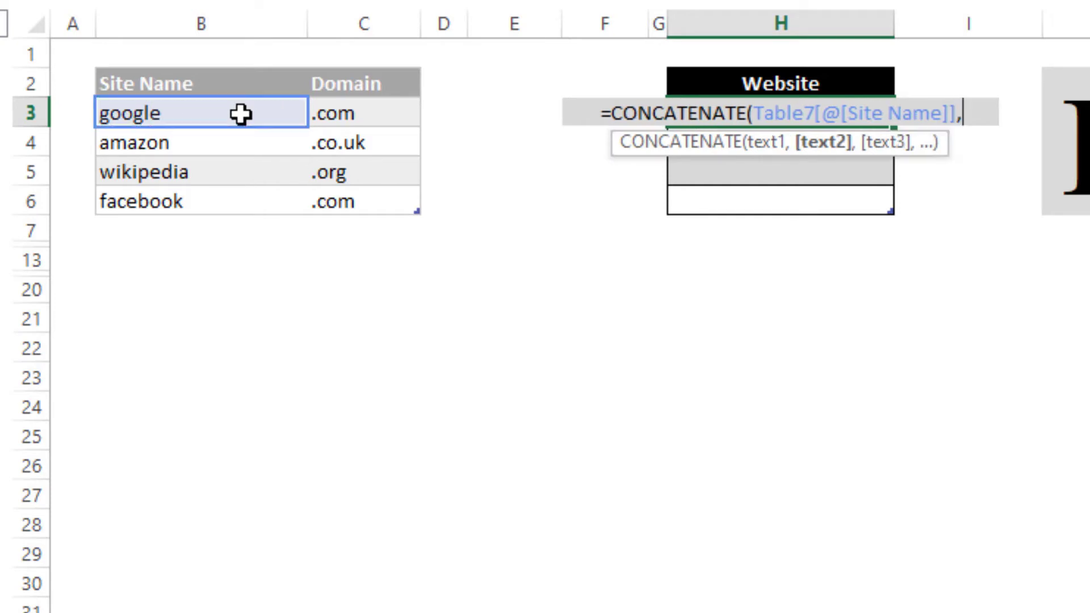
{"action": "left_click", "coordinate": [367, 114]}
{"action": "key", "text": "Return"}
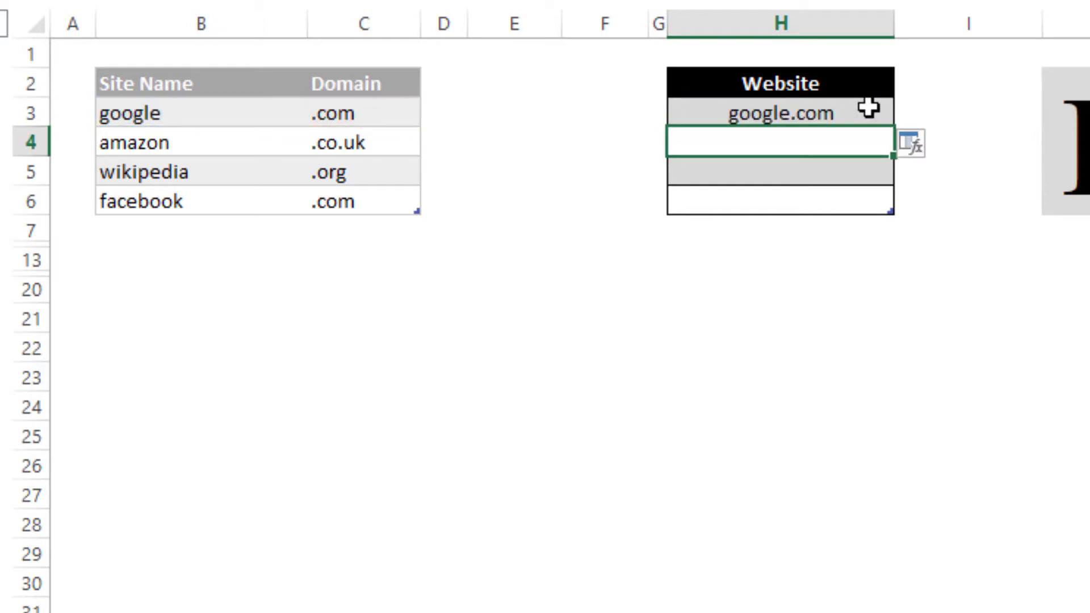
{"action": "left_click", "coordinate": [869, 111]}
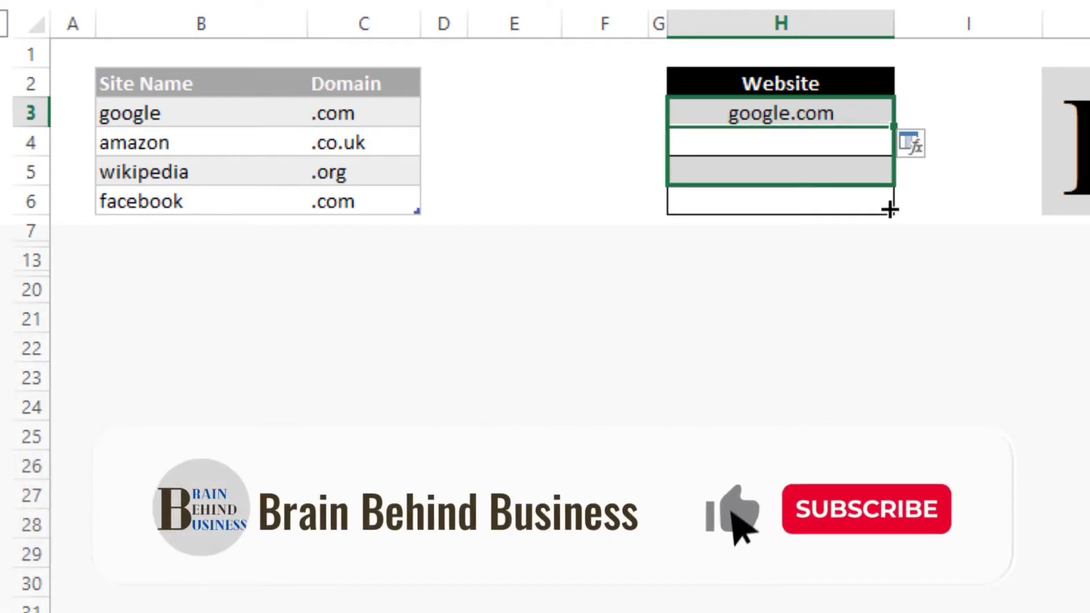
{"action": "left_click_drag", "start_coordinate": [896, 128], "coordinate": [891, 213]}
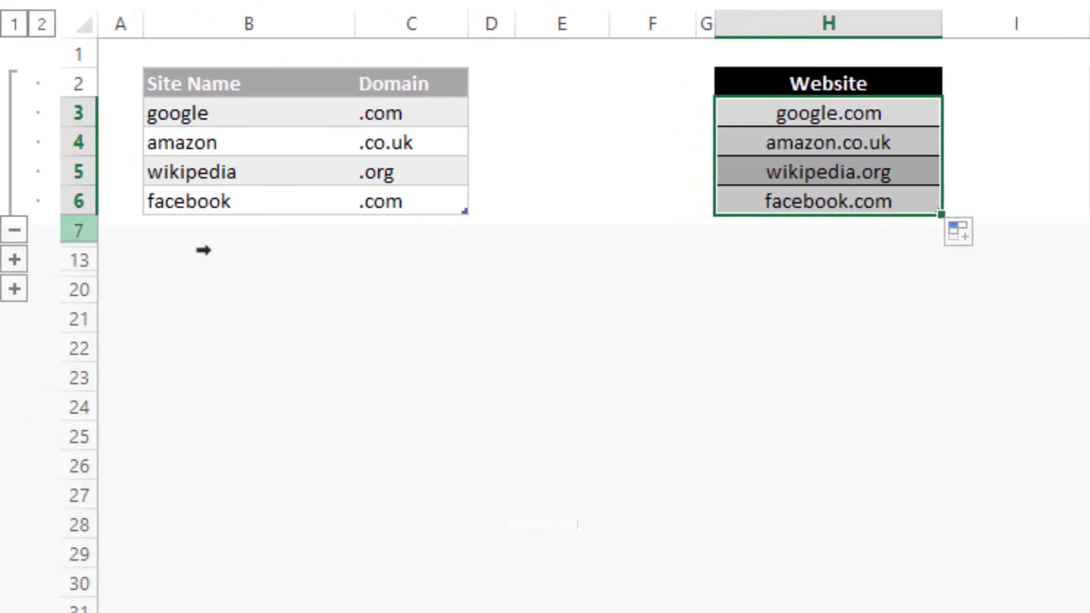
{"action": "left_click", "coordinate": [6, 260]}
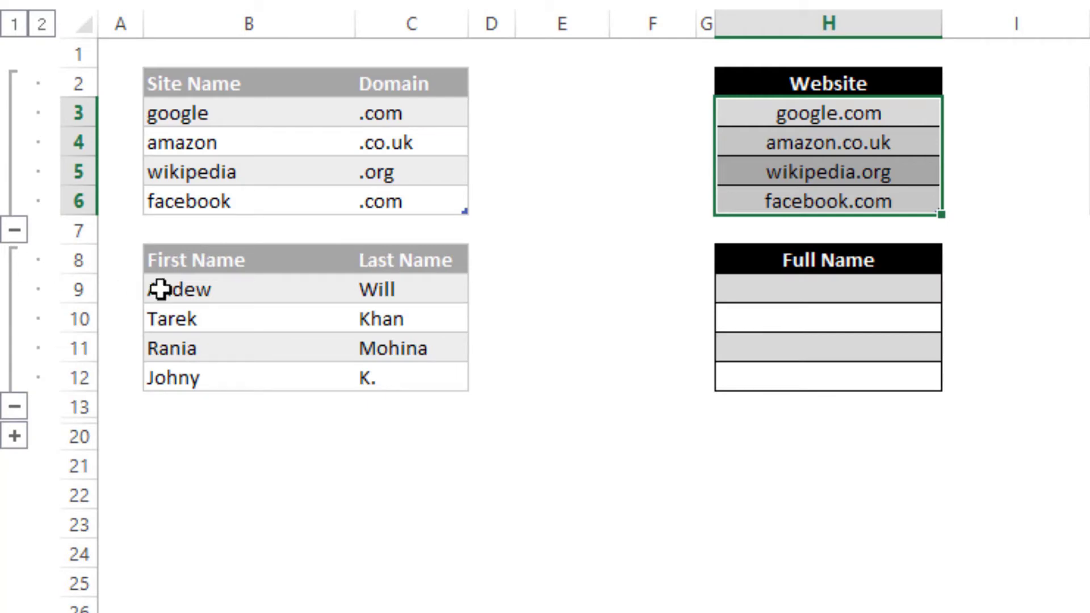
{"action": "left_click", "coordinate": [706, 290]}
{"action": "left_click", "coordinate": [728, 291]}
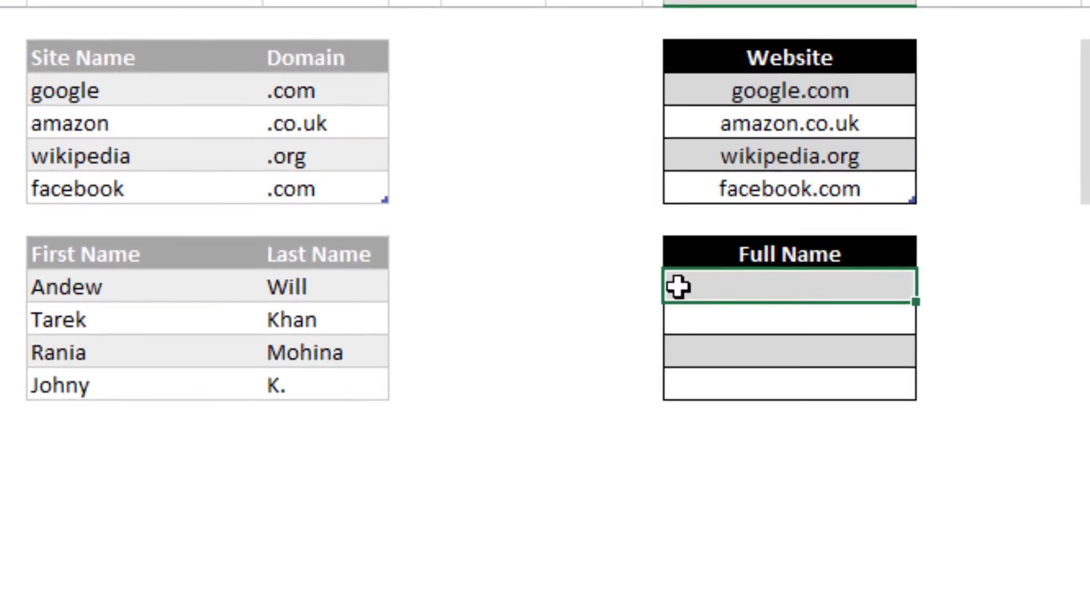
{"action": "type", "text": "="}
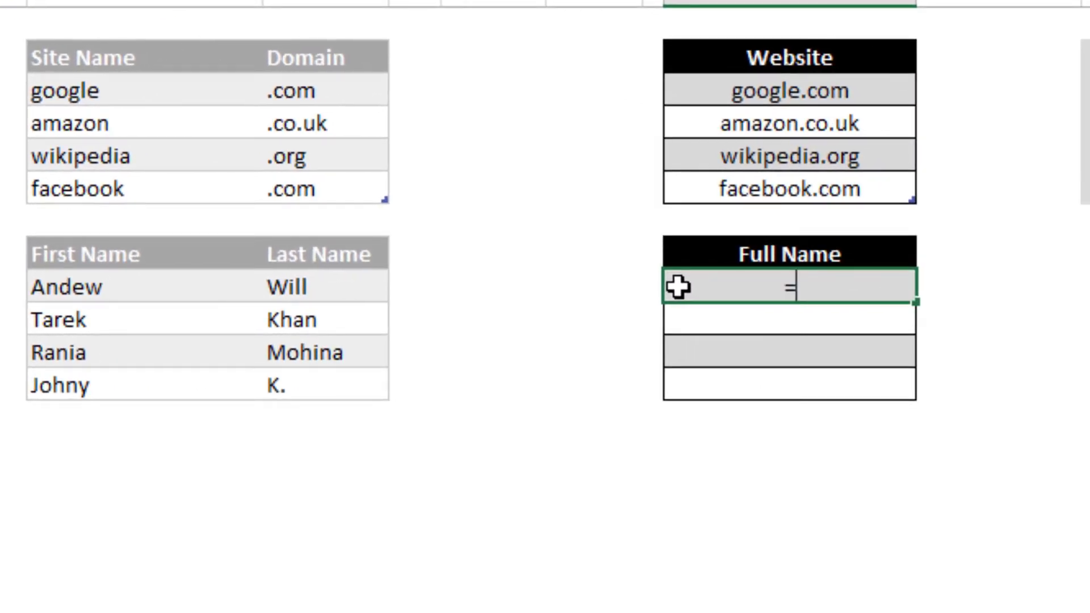
{"action": "type", "text": "concatenate"}
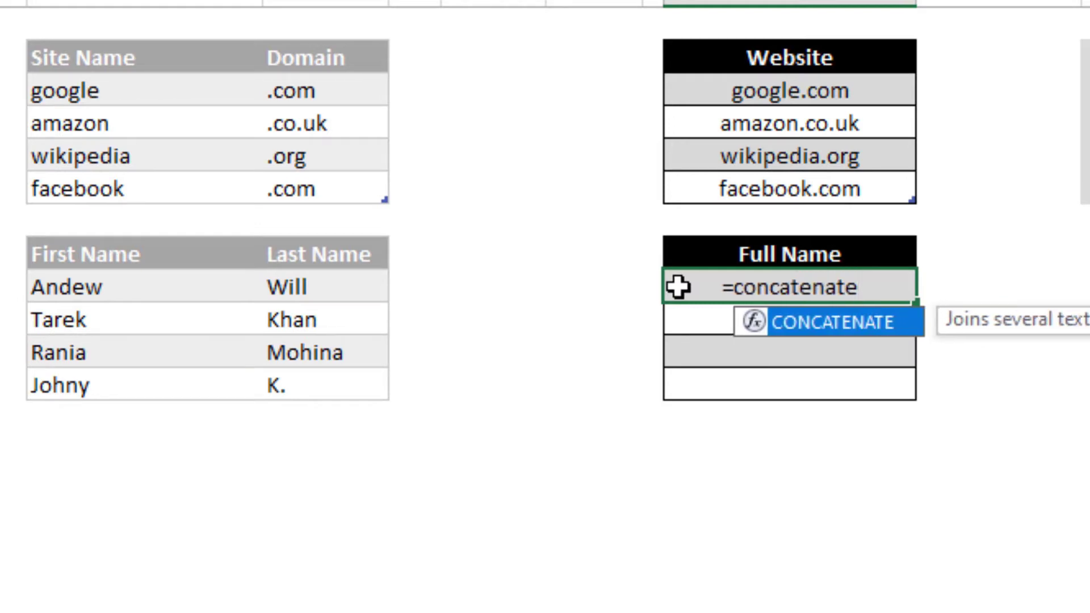
{"action": "type", "text": "("}
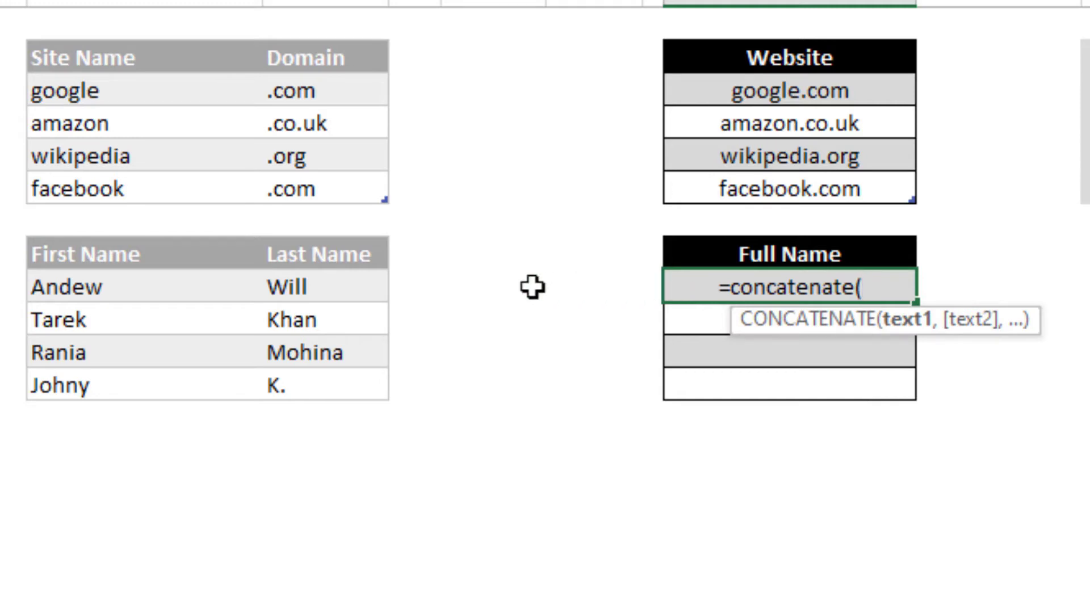
{"action": "left_click", "coordinate": [173, 287]}
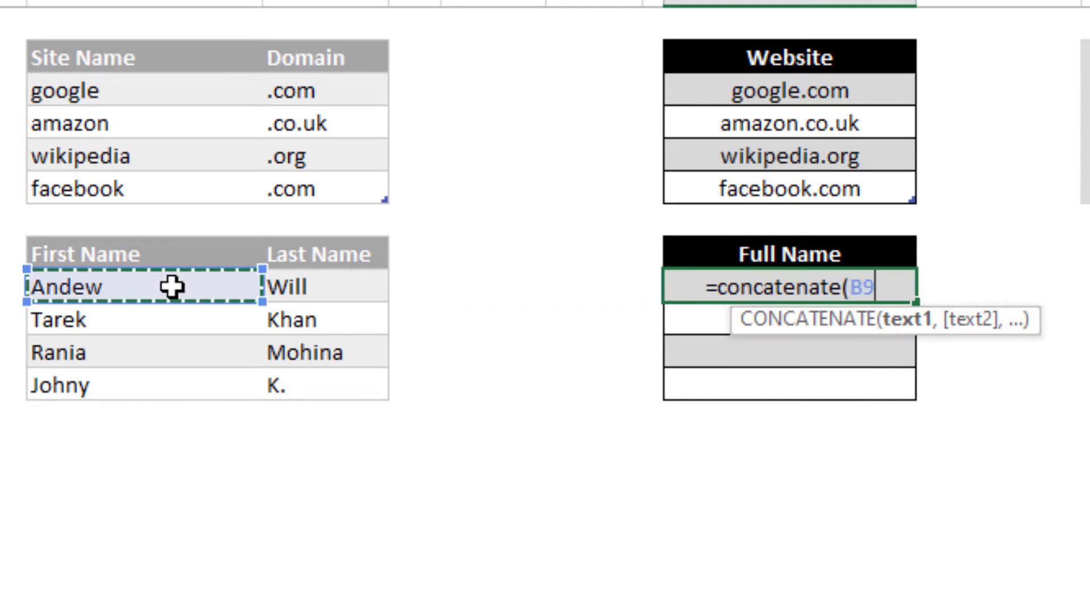
{"action": "type", "text": ","}
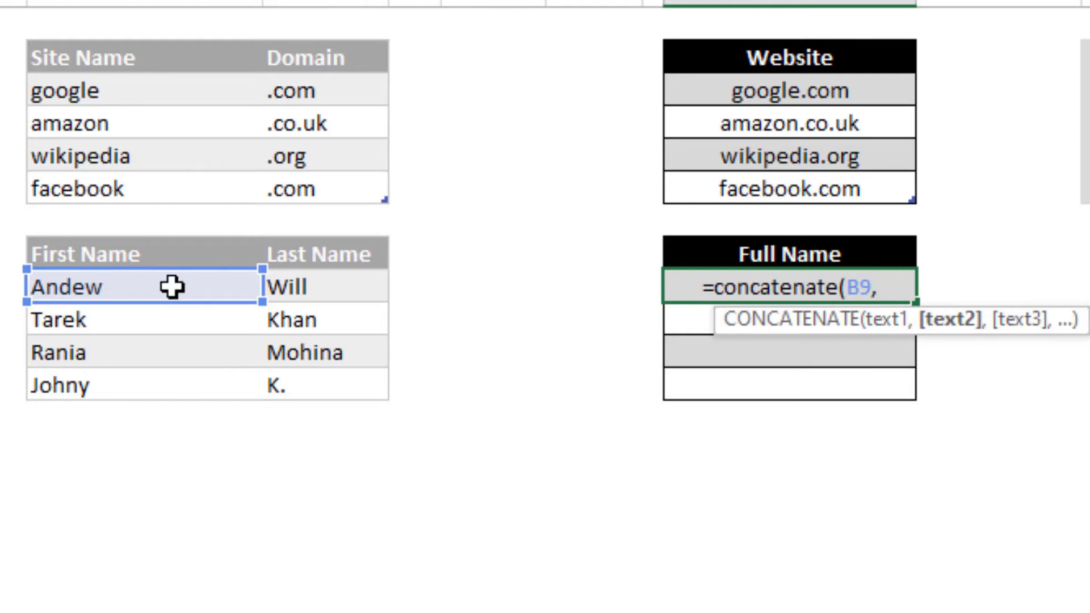
{"action": "type", "text": "\""}
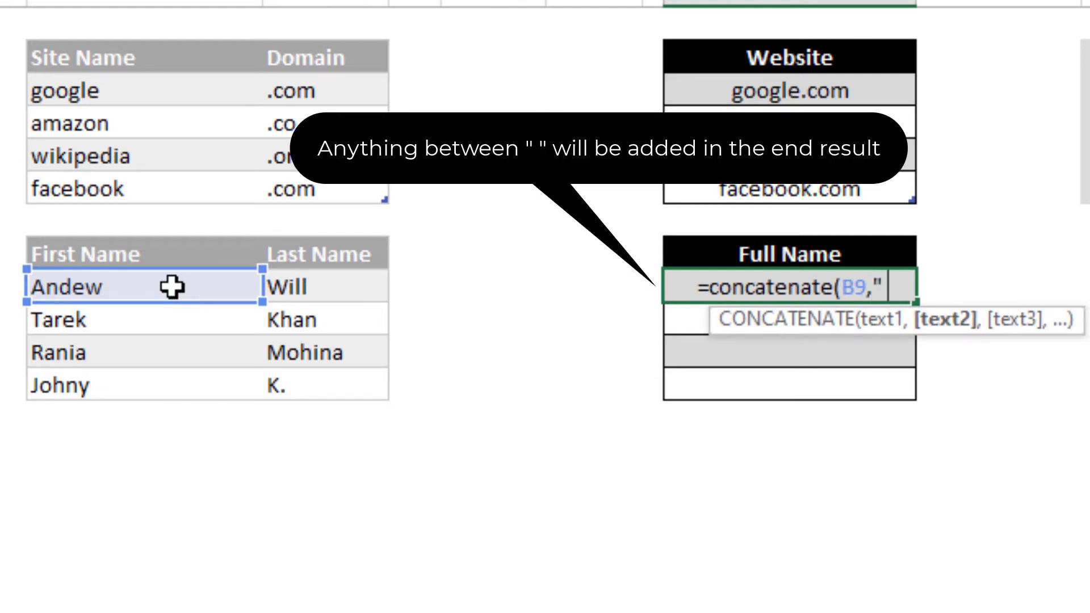
{"action": "type", "text": " \""}
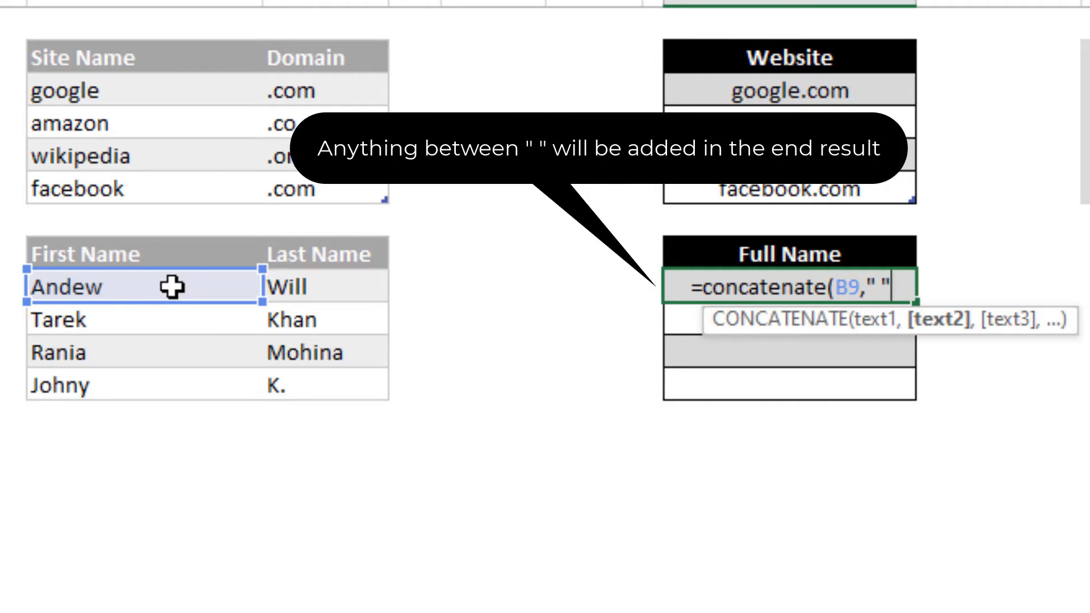
{"action": "type", "text": ","}
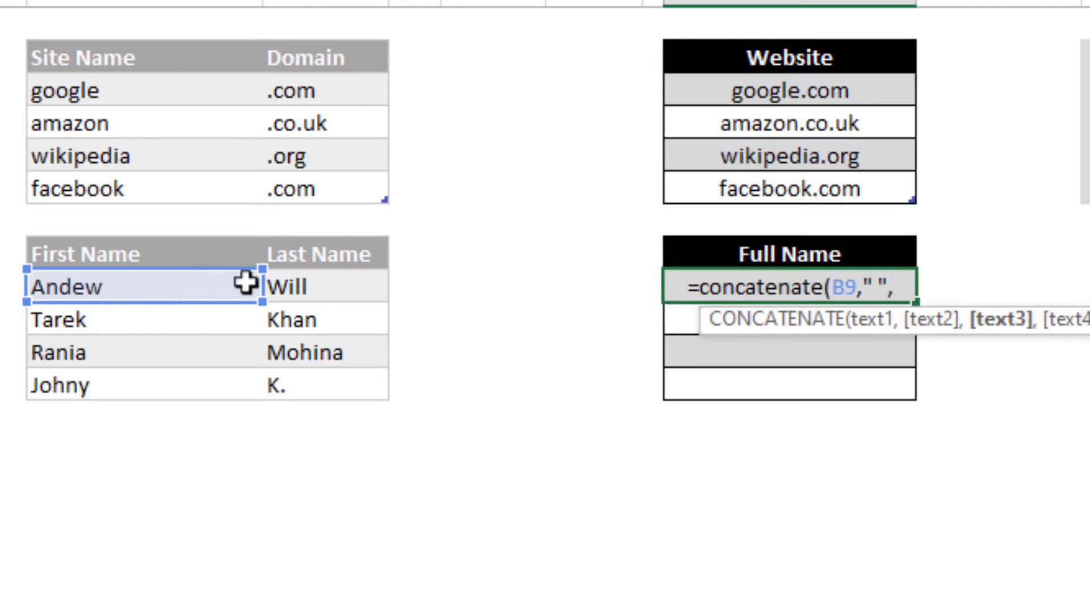
{"action": "left_click", "coordinate": [305, 281]}
{"action": "key", "text": "Return"}
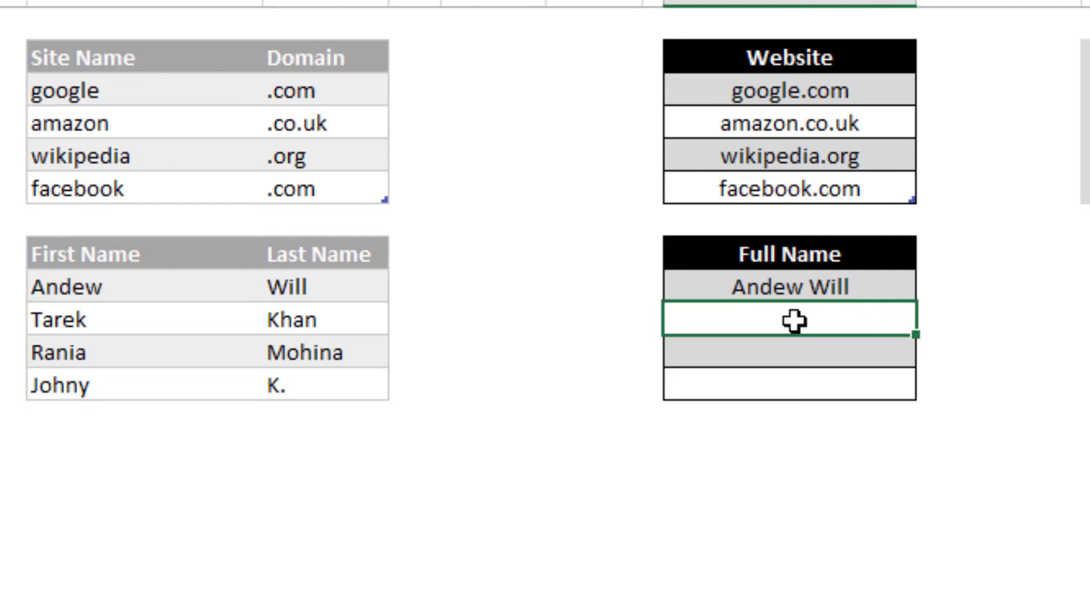
{"action": "double_click", "coordinate": [793, 322]}
{"action": "type", "text": "=concatenate("}
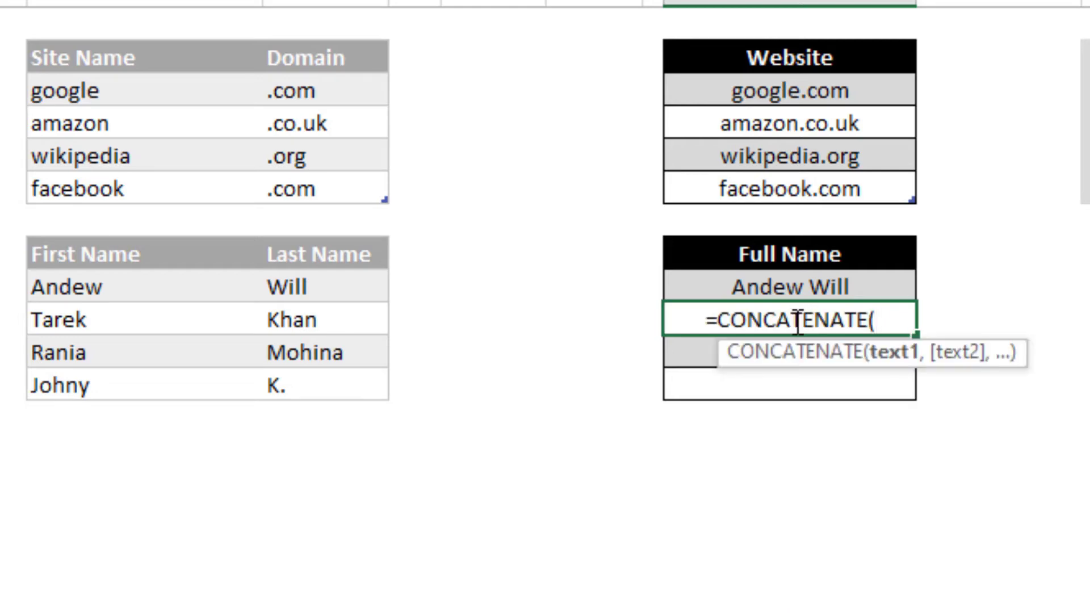
{"action": "left_click", "coordinate": [187, 318]}
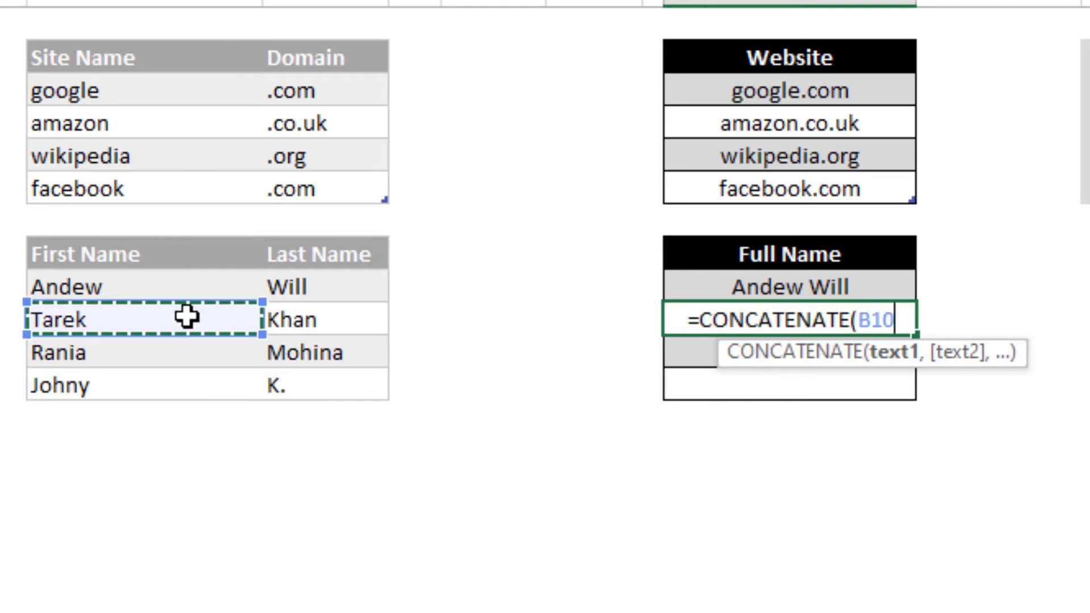
{"action": "type", "text": ",\""}
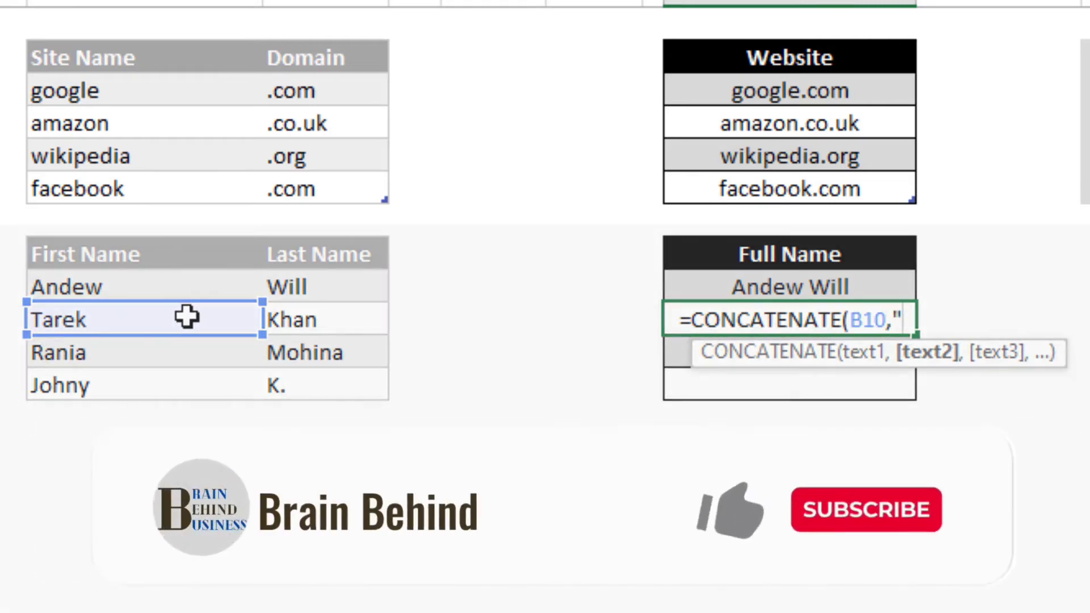
{"action": "type", "text": "."}
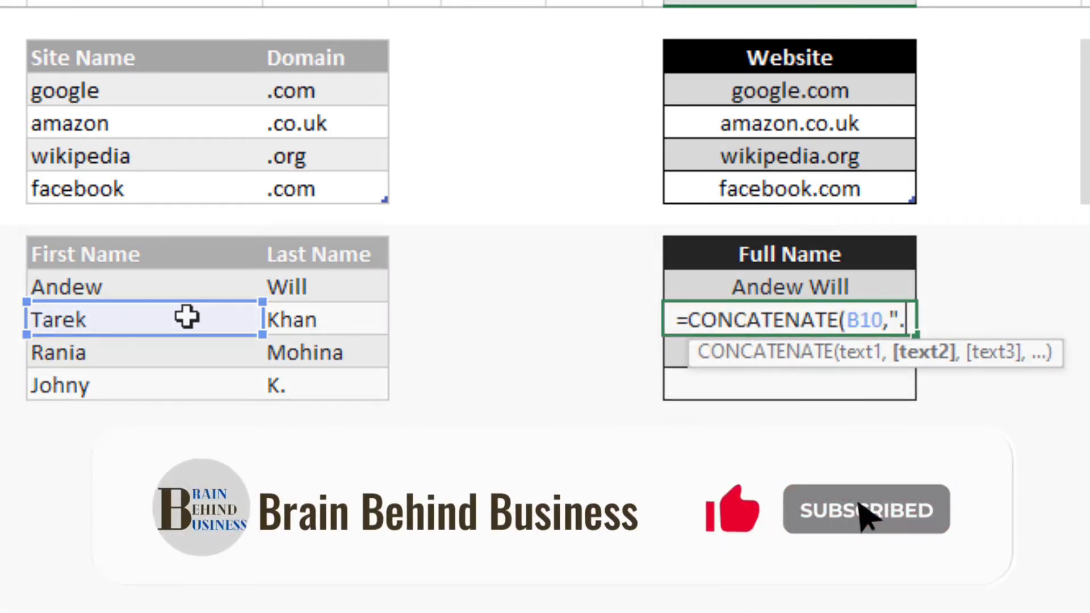
{"action": "type", "text": "\""}
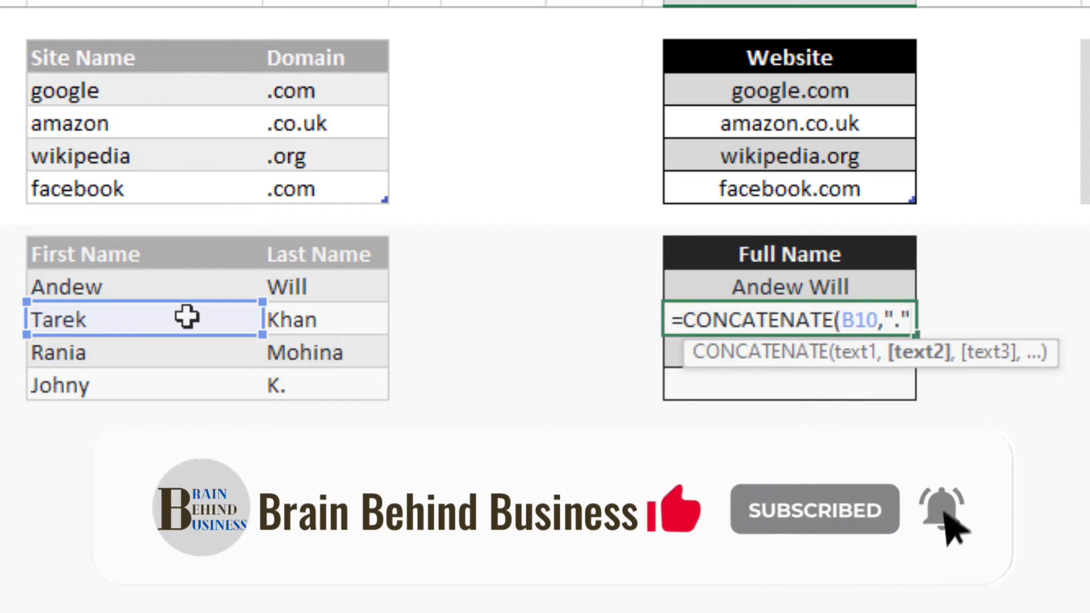
{"action": "type", "text": ","}
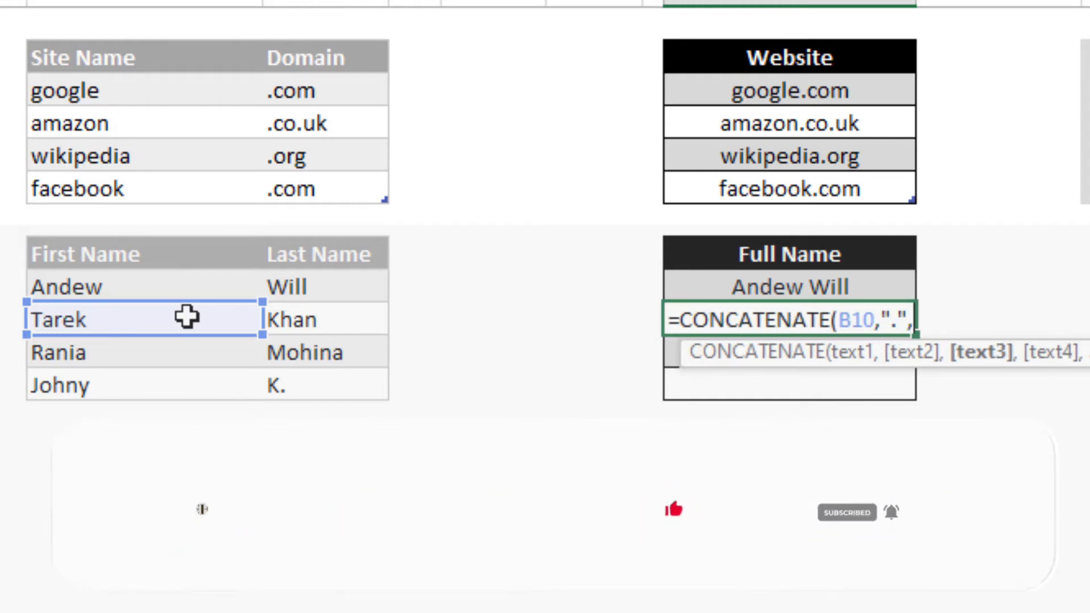
{"action": "left_click", "coordinate": [279, 318]}
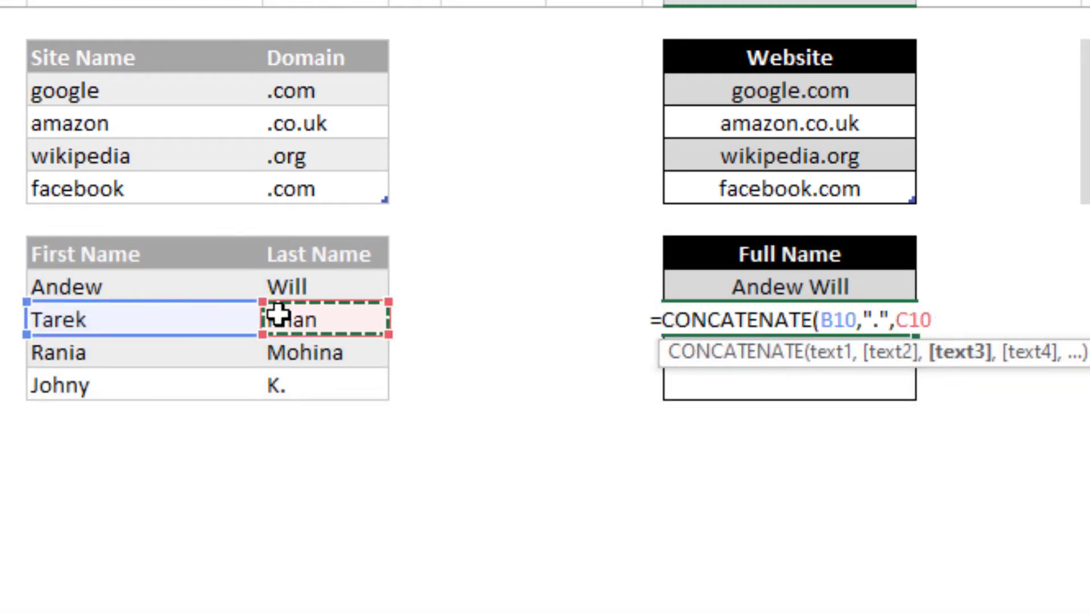
{"action": "key", "text": "Return"}
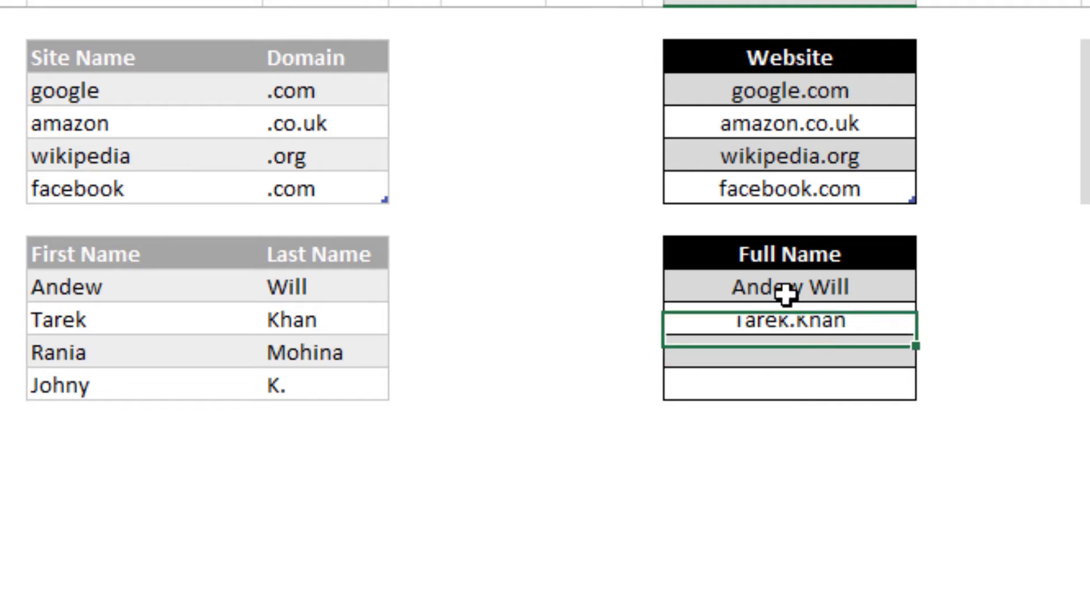
{"action": "left_click_drag", "start_coordinate": [786, 289], "coordinate": [786, 319]}
{"action": "key", "text": "ctrl+c"}
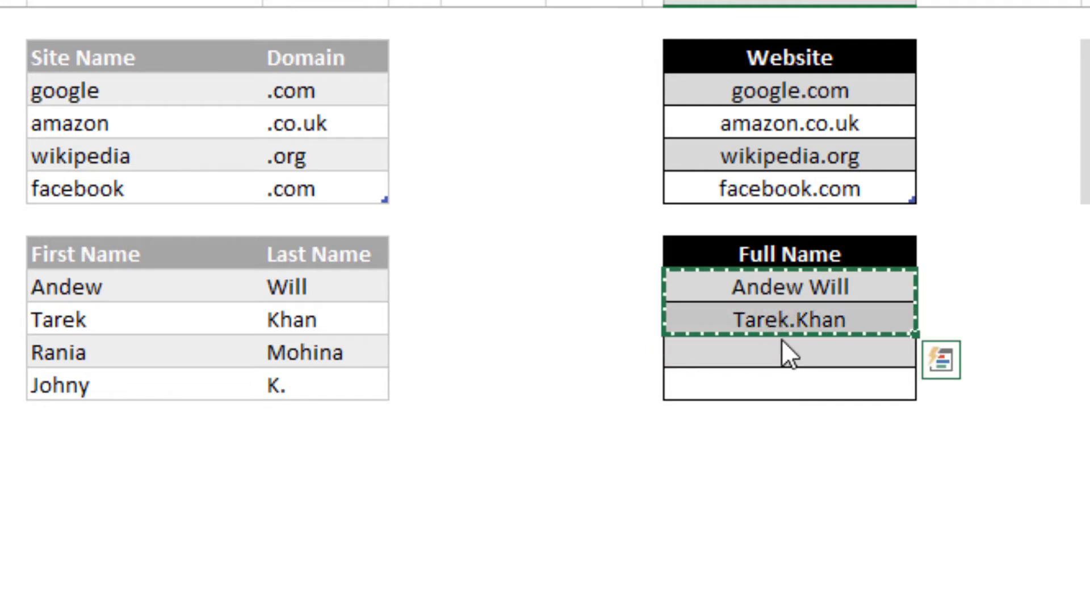
{"action": "left_click", "coordinate": [782, 349]}
{"action": "key", "text": "ctrl+v"}
{"action": "key", "text": "Down"}
{"action": "key", "text": "Down"}
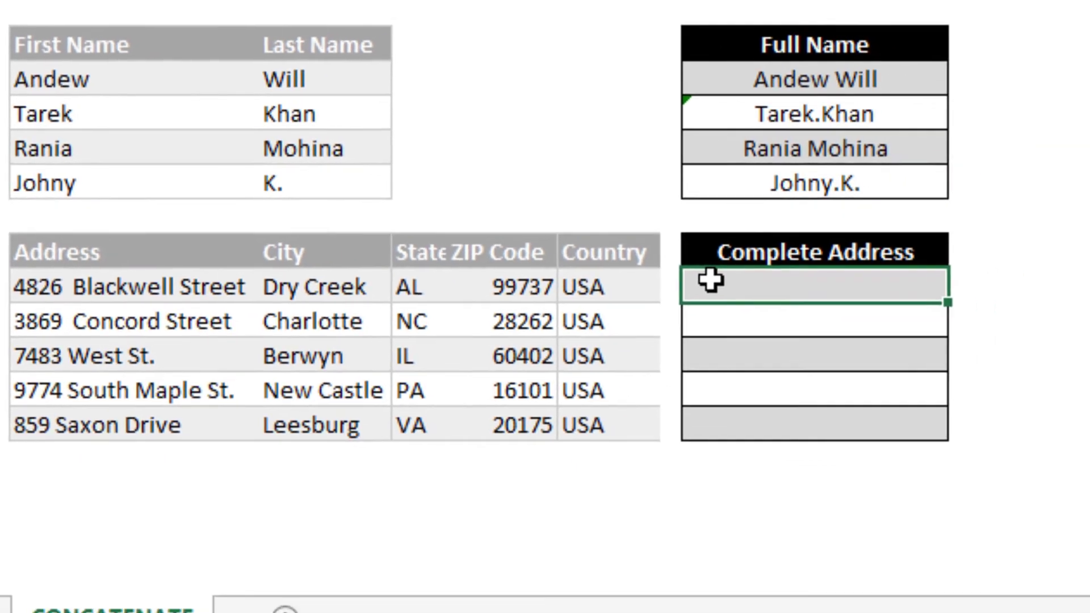
{"action": "type", "text": "="}
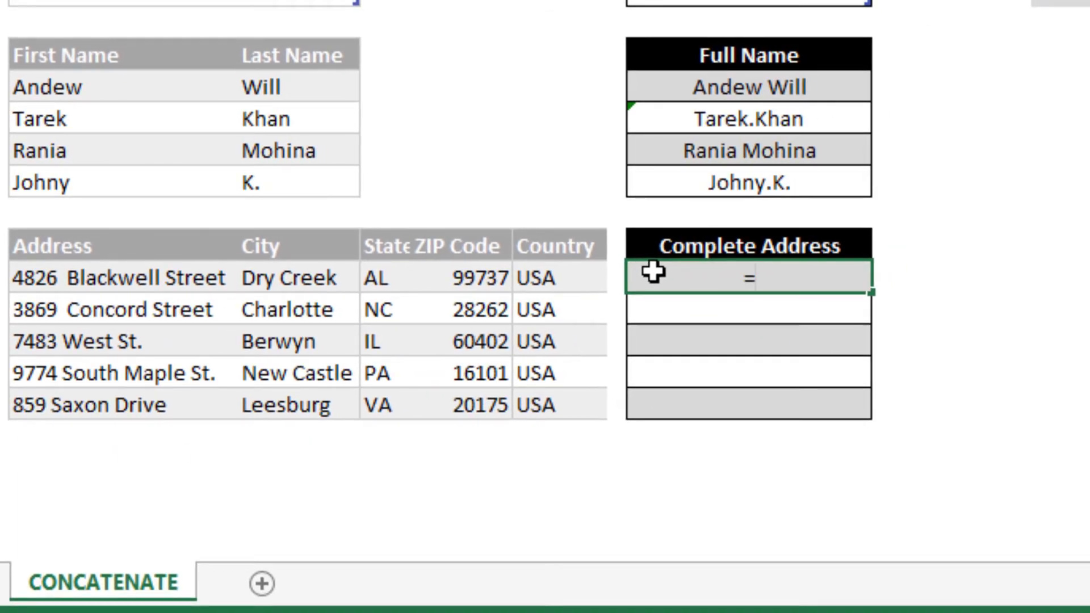
{"action": "type", "text": "con"}
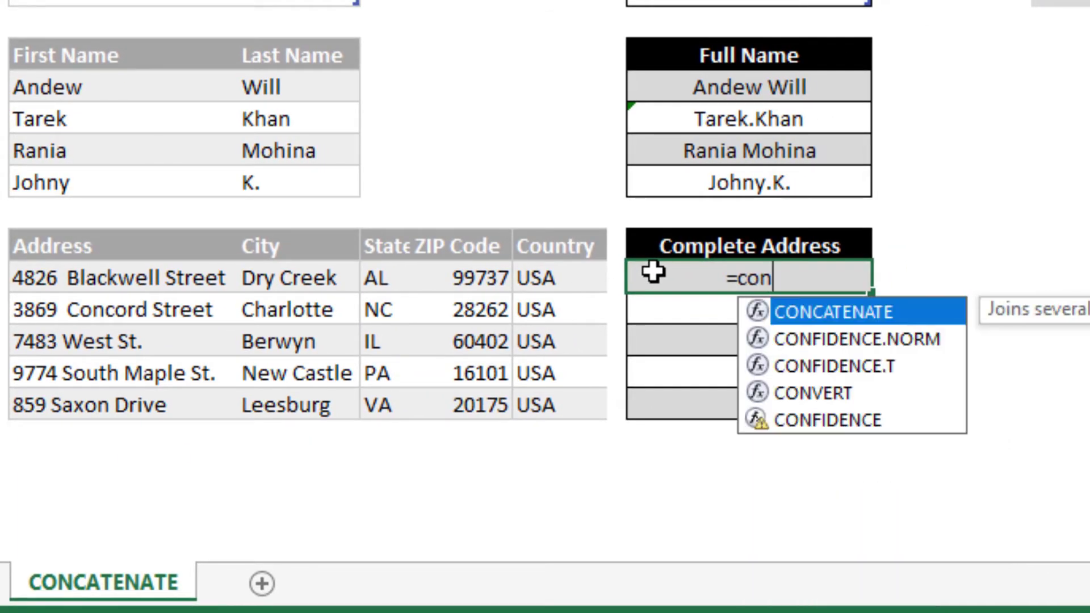
Begin H15's formula as =CONCATENATE(B15, ", ", with the street address first.
{"action": "key", "text": "Tab"}
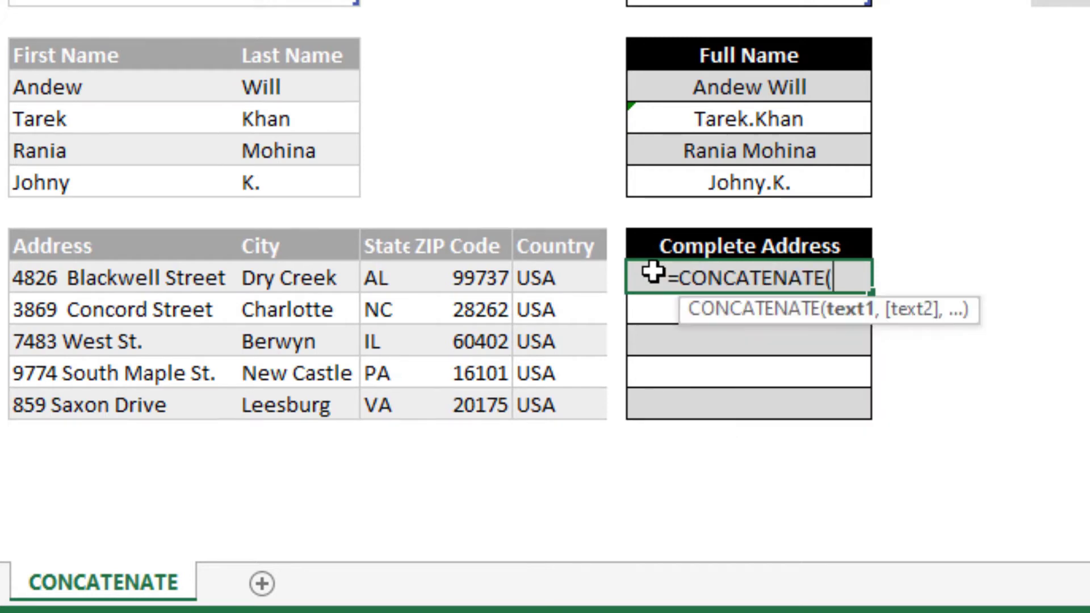
{"action": "left_click", "coordinate": [182, 278]}
{"action": "type", "text": ","}
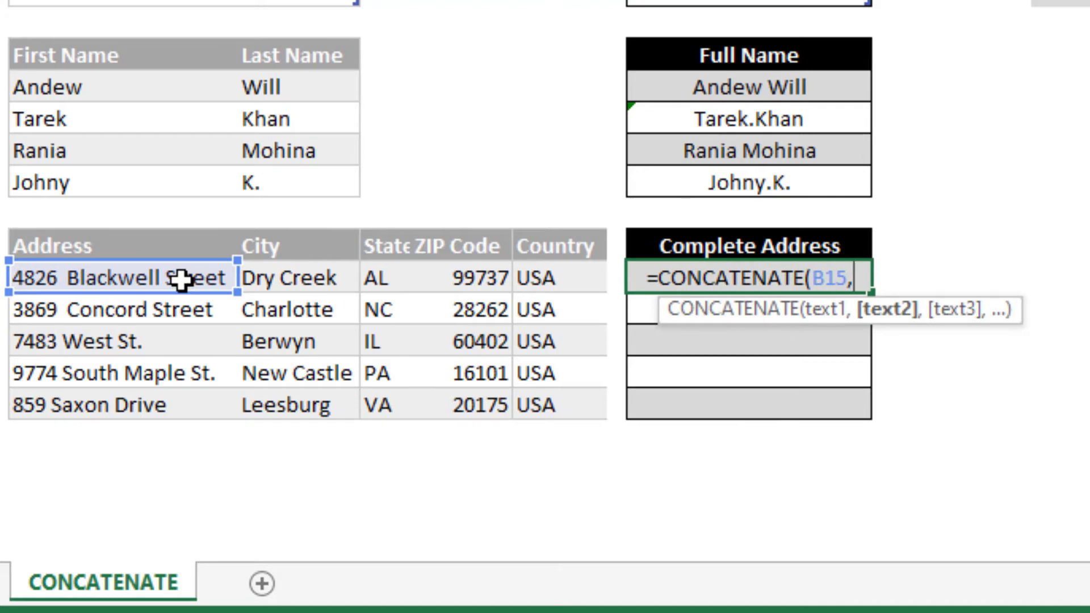
{"action": "type", "text": "\""}
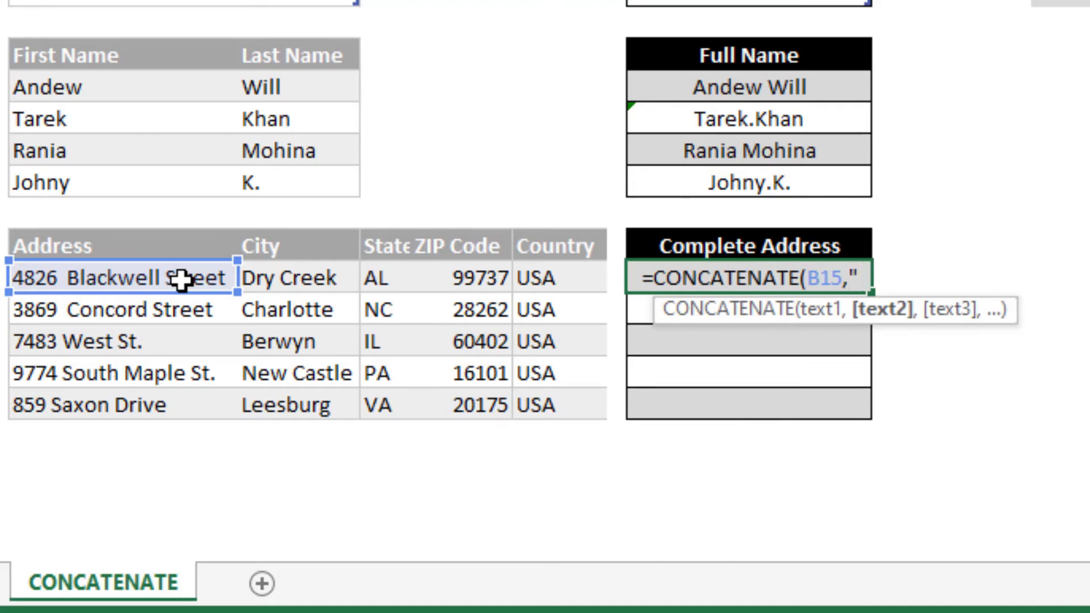
{"action": "type", "text": " \""}
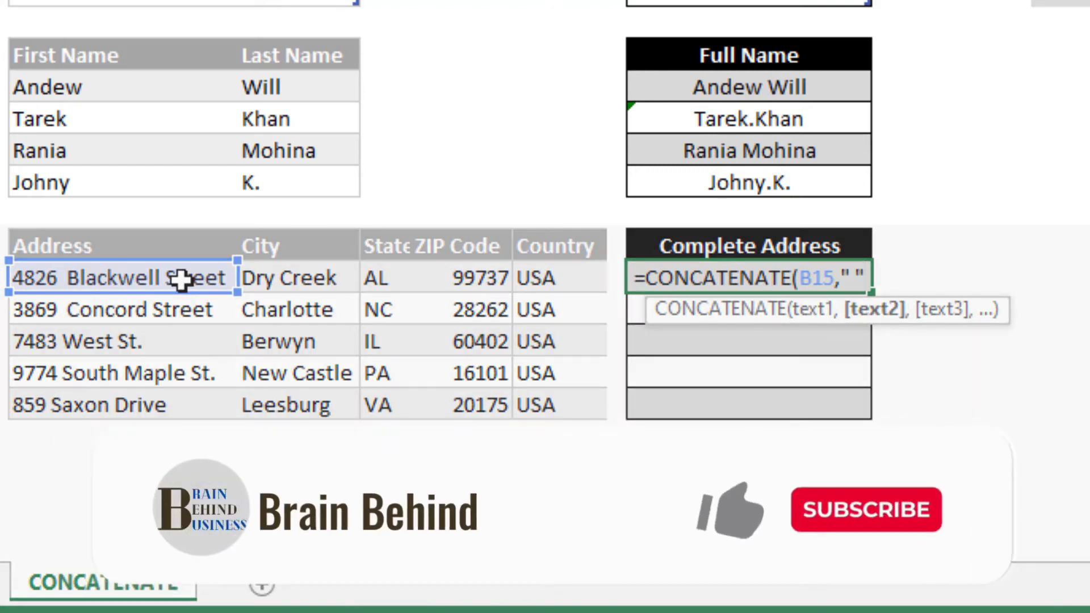
{"action": "key", "text": "BackSpace"}
{"action": "key", "text": "BackSpace"}
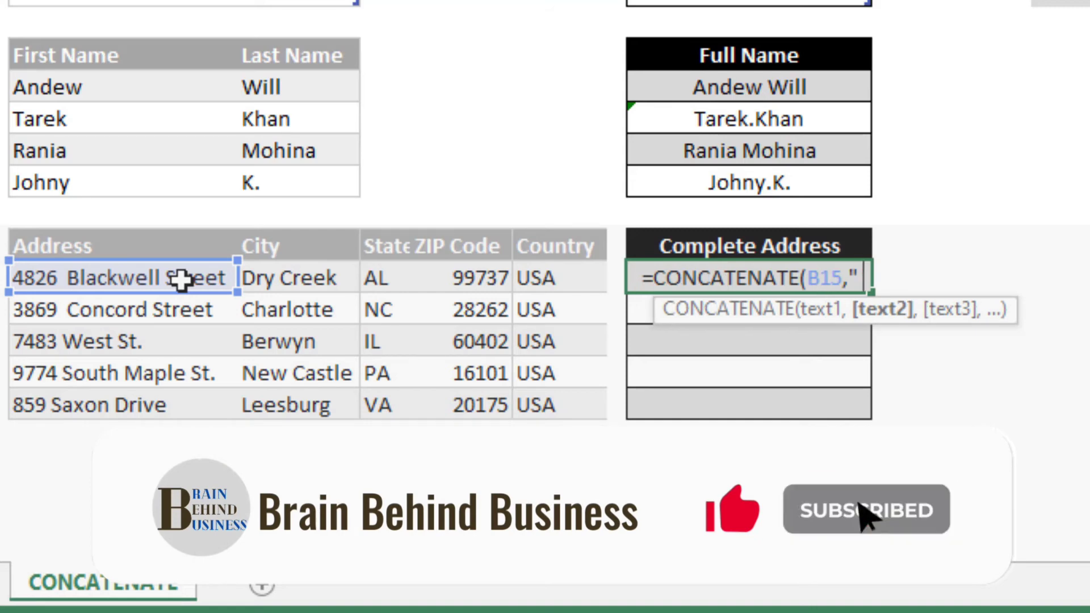
{"action": "type", "text": ","}
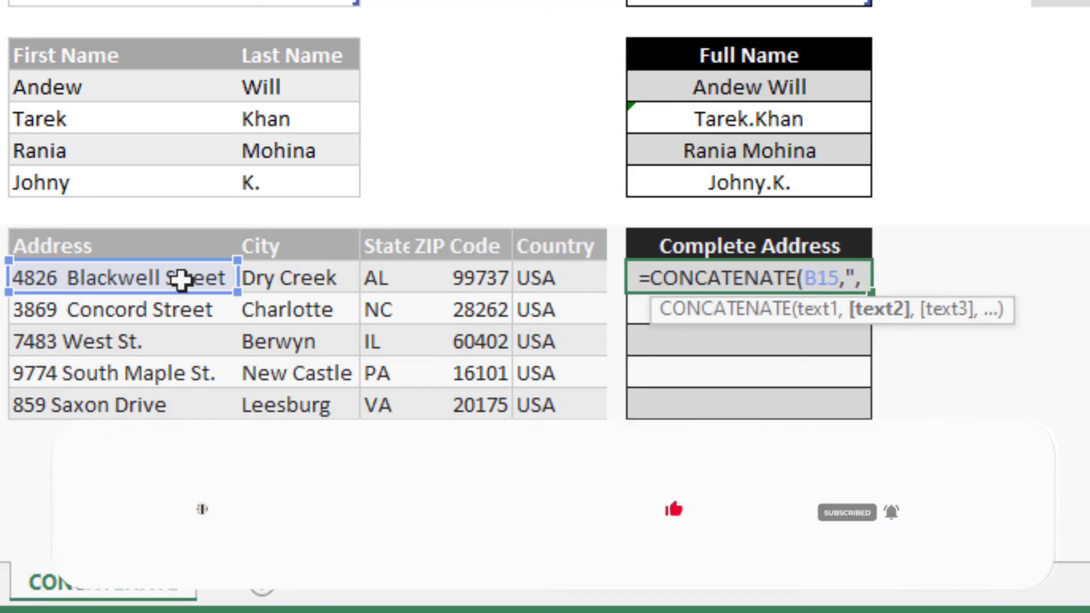
{"action": "type", "text": " \","}
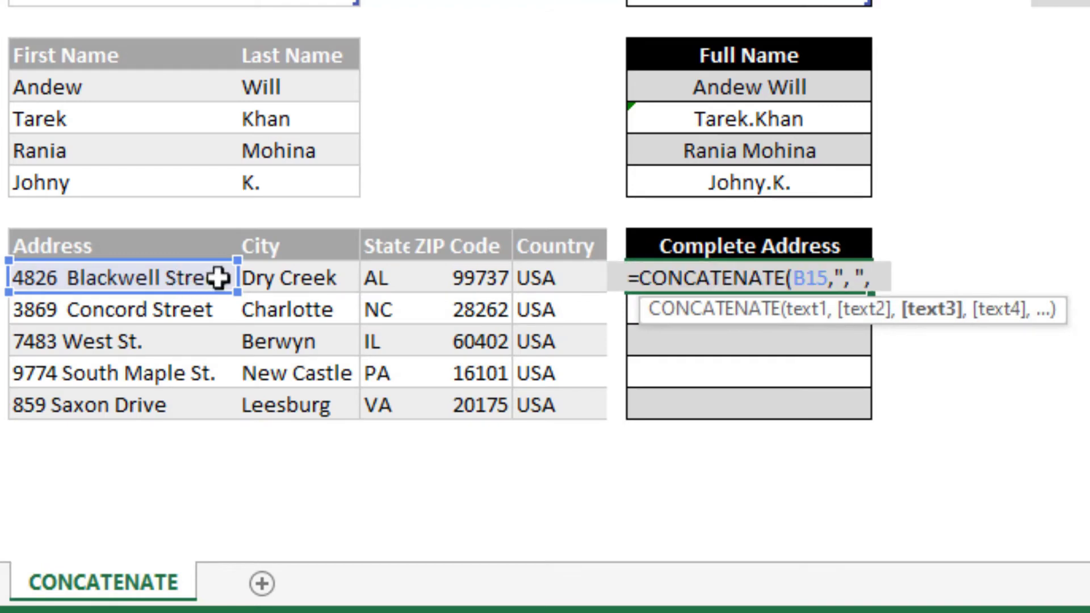
Add city C15 and state D15 to the address formula, each followed by a comma separator.
{"action": "left_click", "coordinate": [266, 277]}
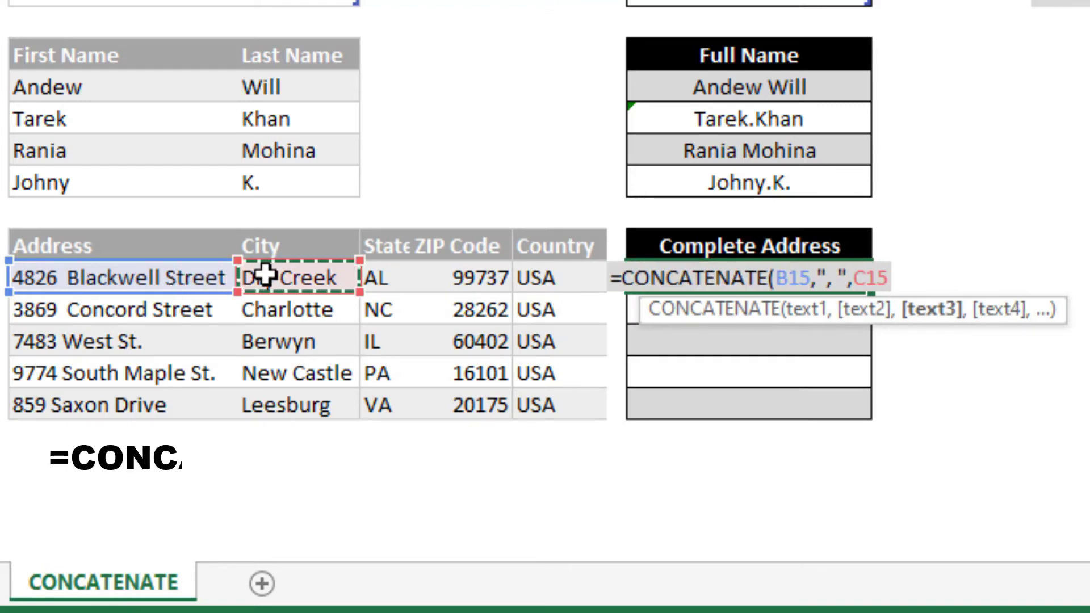
{"action": "type", "text": ",\", \""}
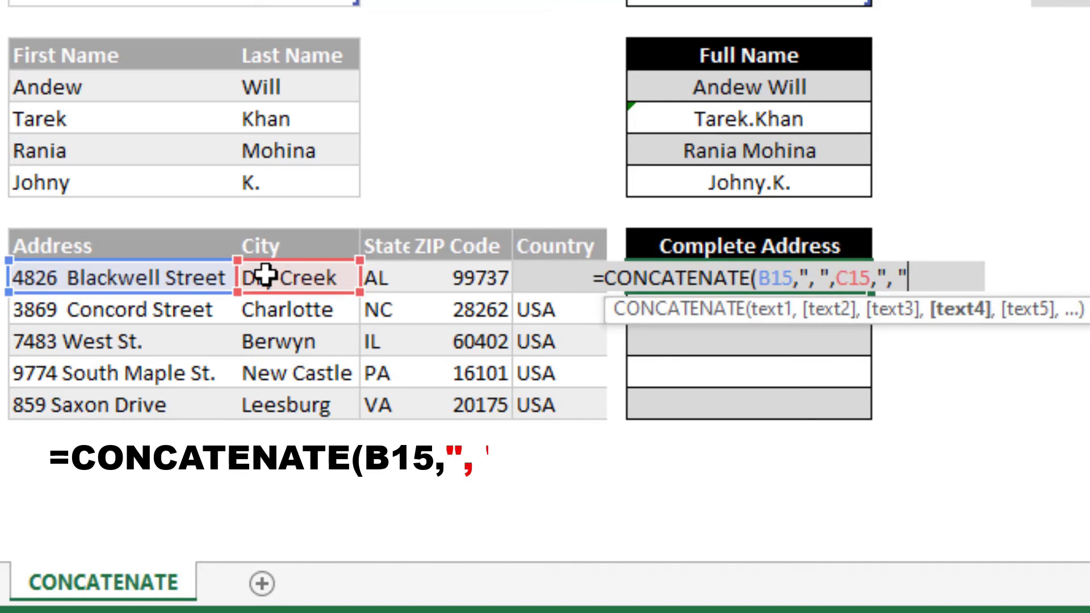
{"action": "type", "text": ","}
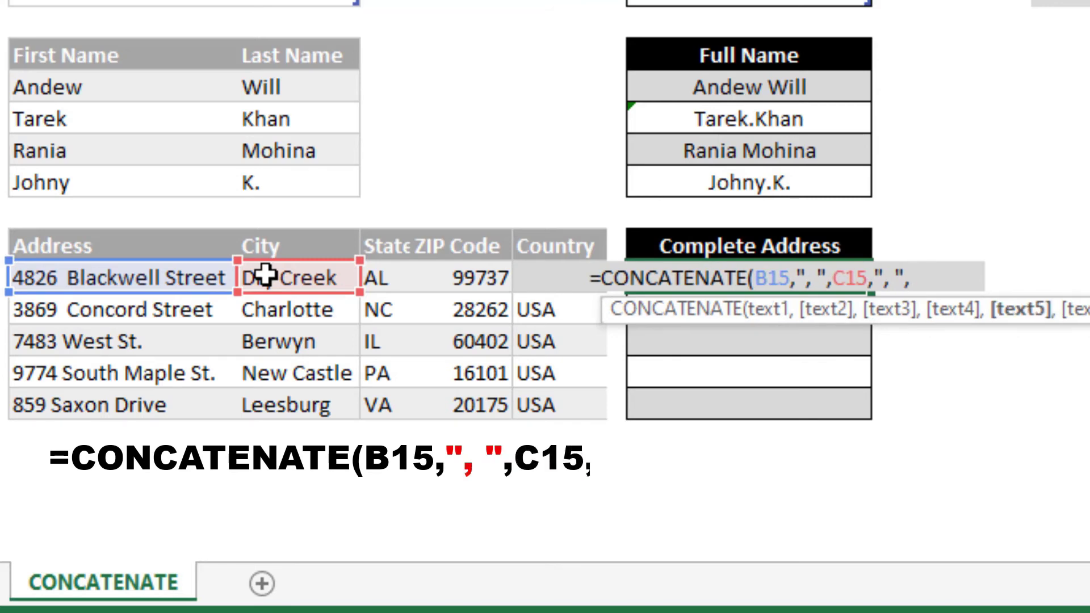
{"action": "left_click", "coordinate": [401, 277]}
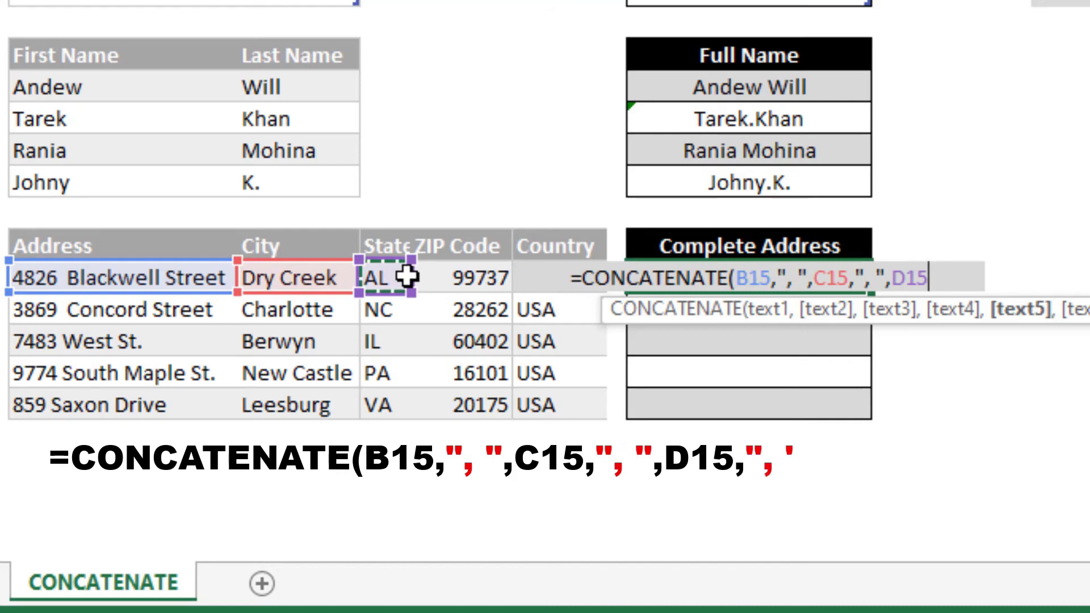
{"action": "type", "text": ",\""}
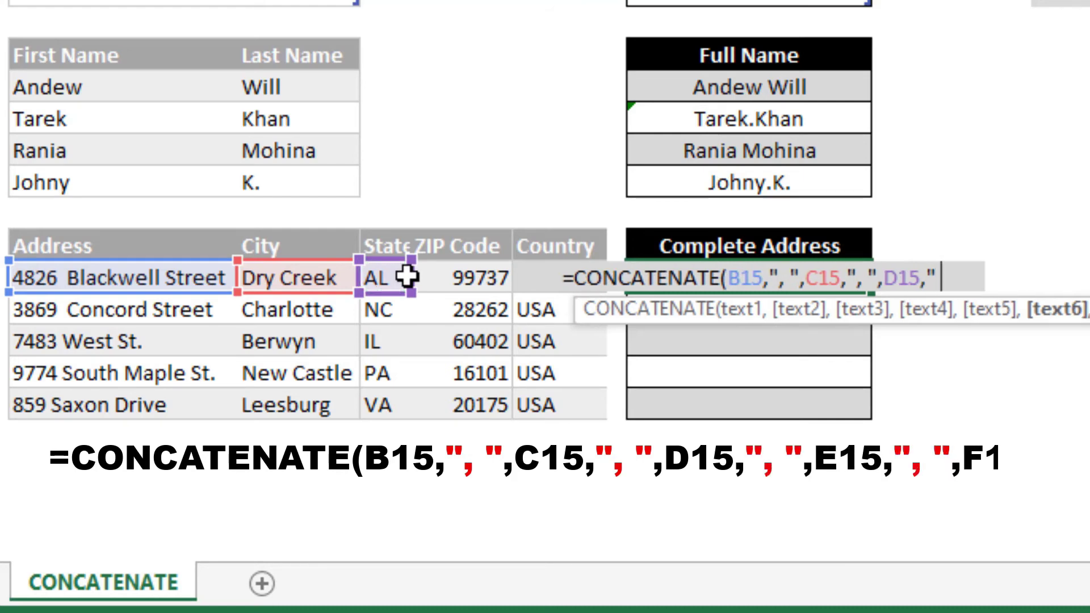
{"action": "type", "text": ", "}
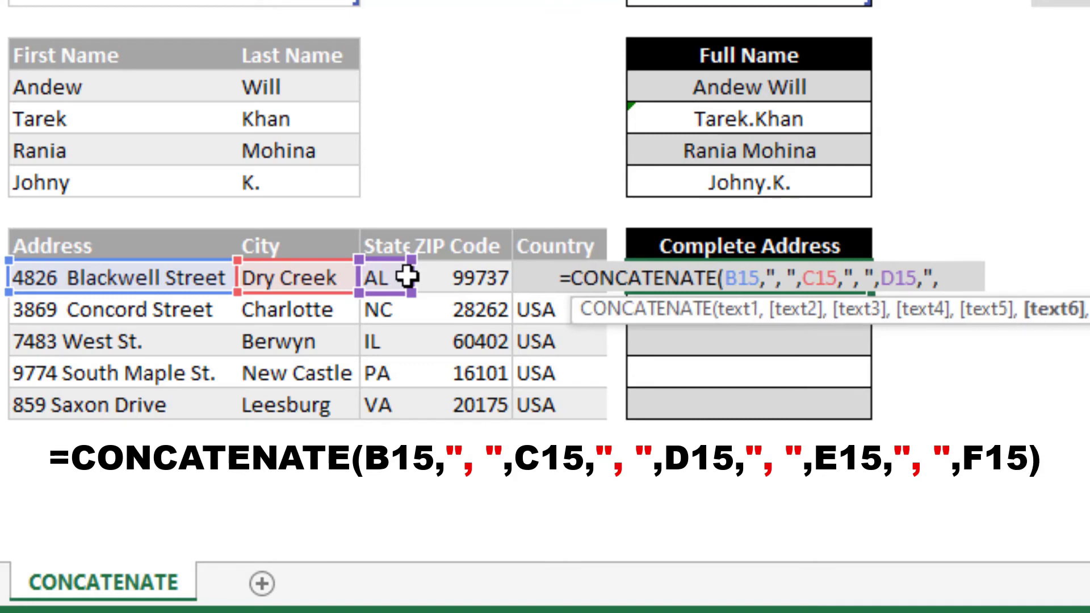
{"action": "type", "text": "\""}
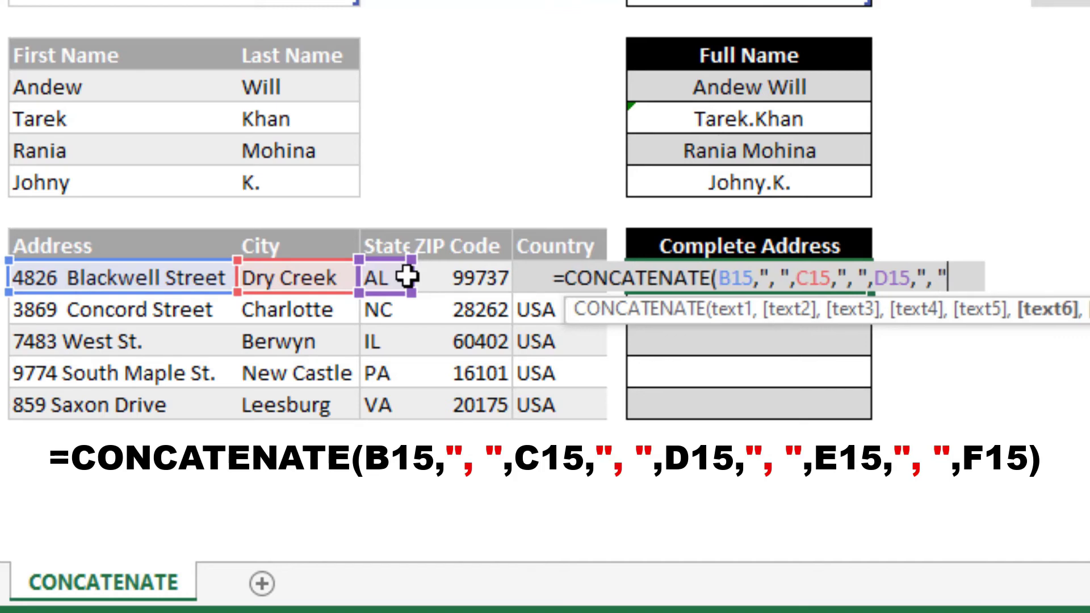
{"action": "type", "text": ","}
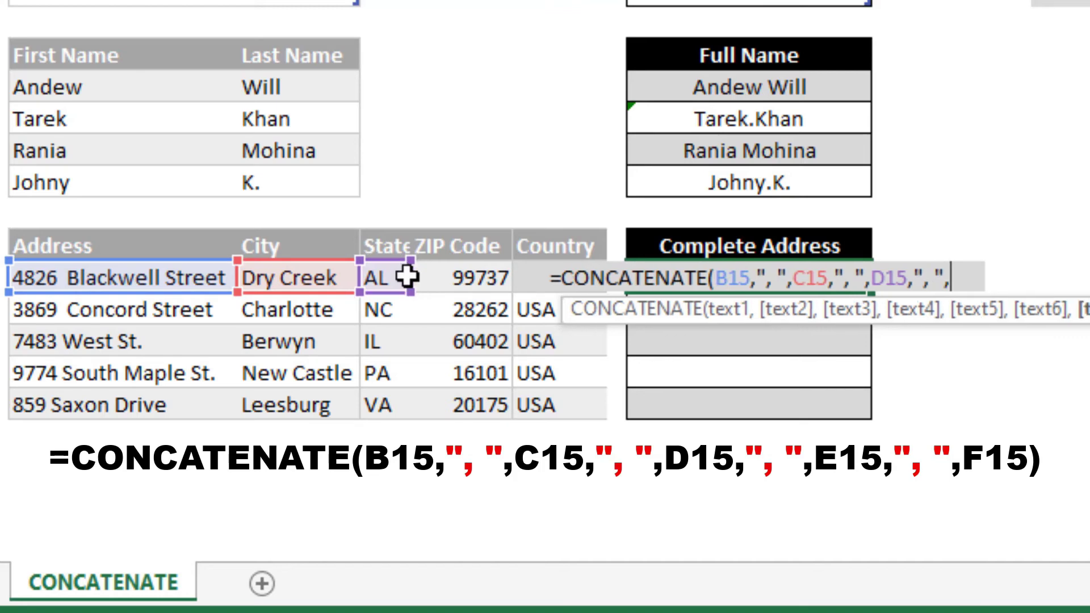
Add ZIP E15 and country F15 and commit, so H15 ends with 99737, USA.
{"action": "left_click", "coordinate": [438, 278]}
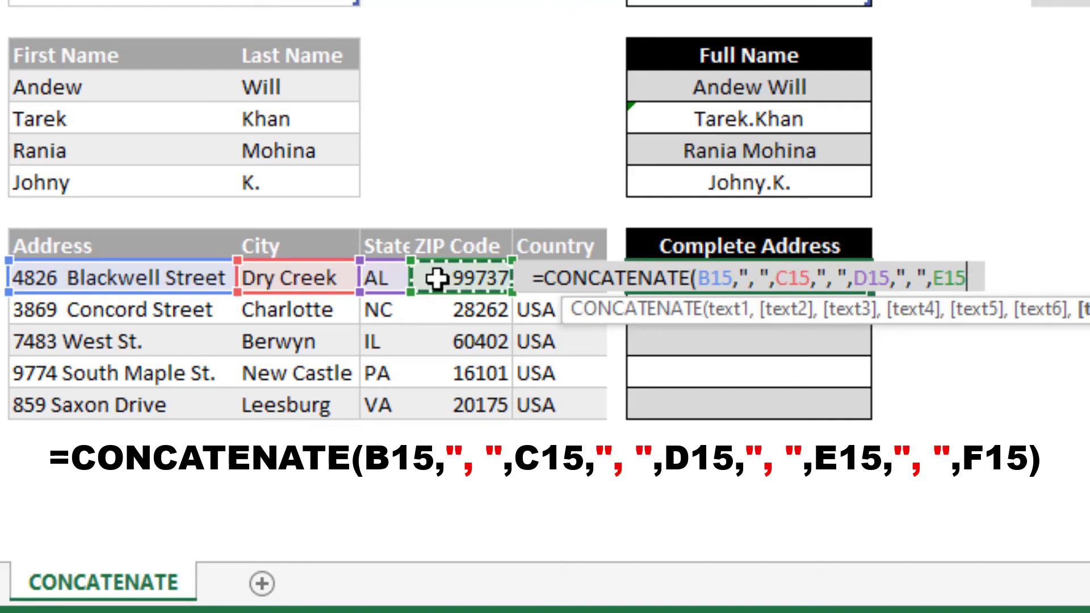
{"action": "type", "text": ","}
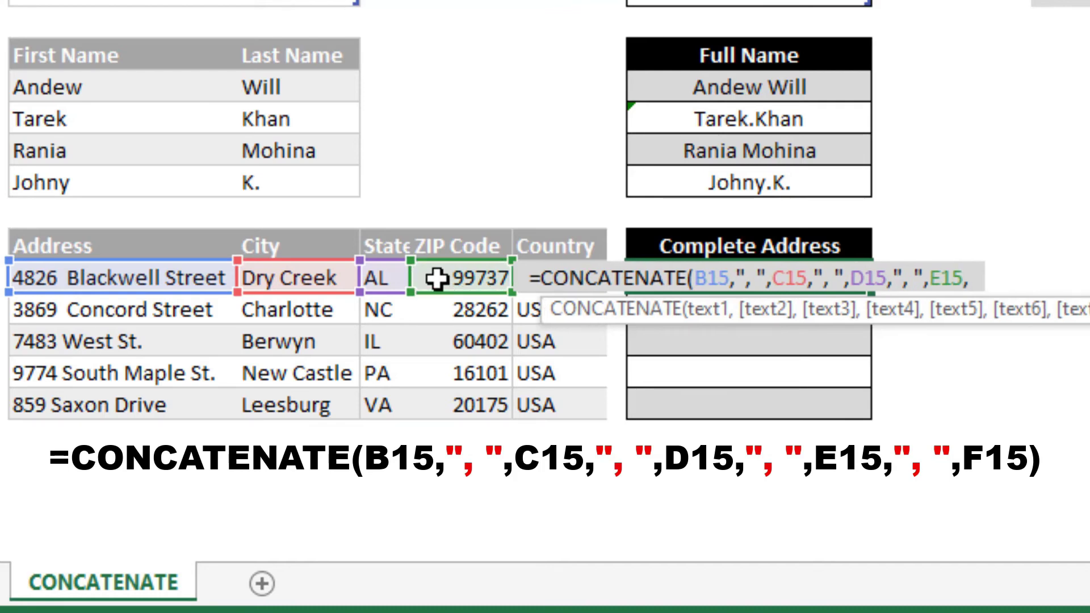
{"action": "type", "text": "\","}
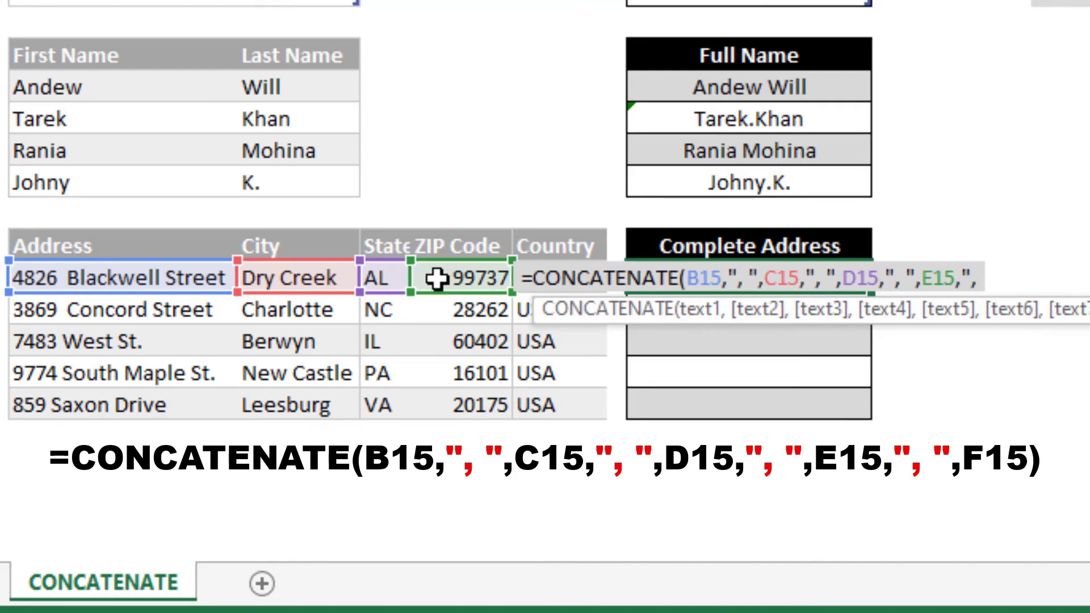
{"action": "type", "text": " \""}
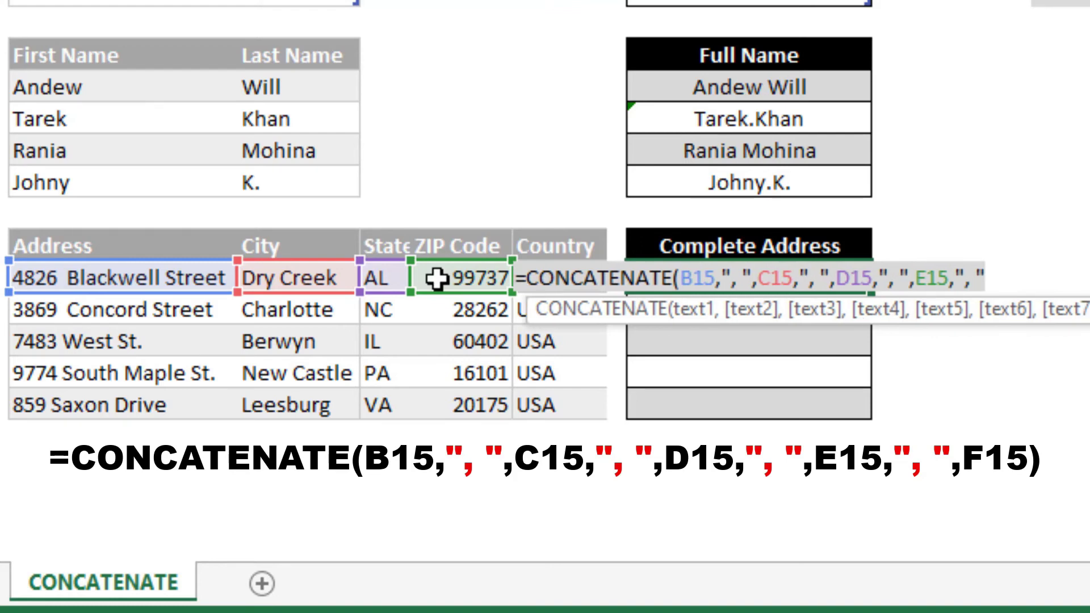
{"action": "type", "text": ","}
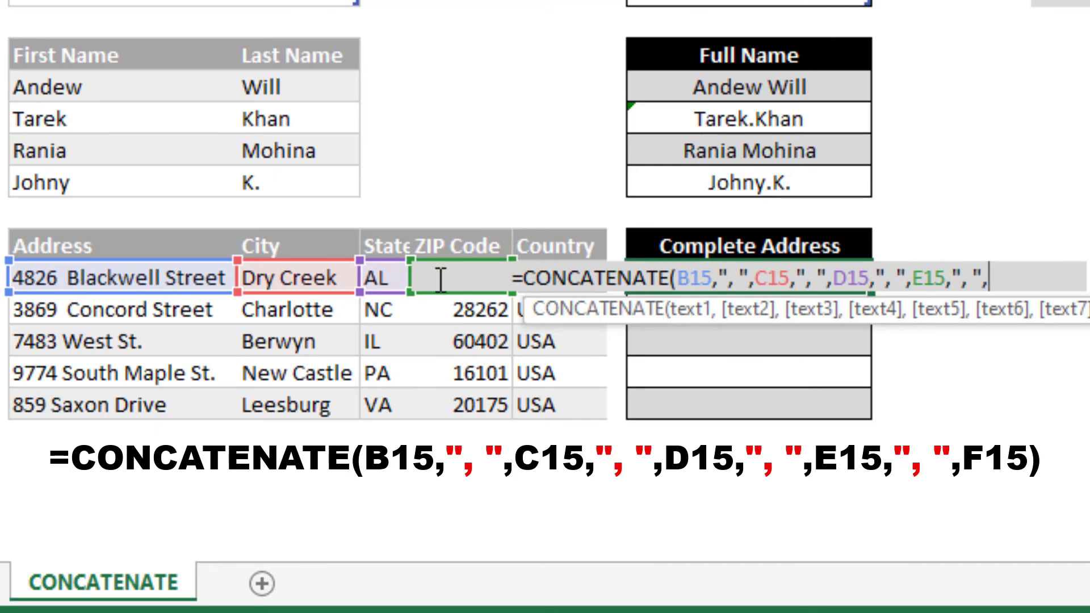
{"action": "type", "text": "F15"}
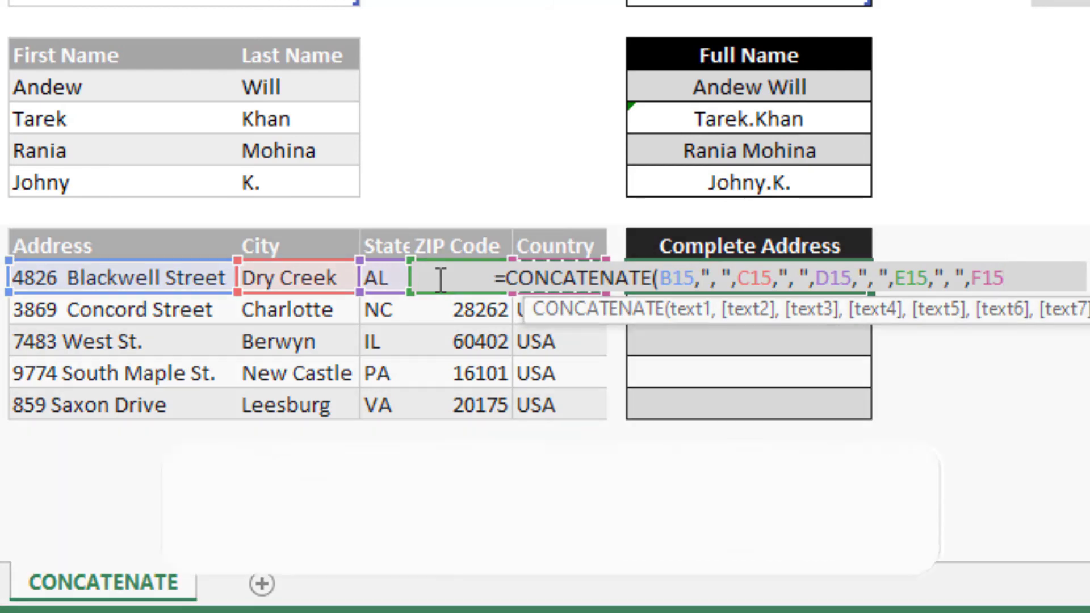
{"action": "key", "text": "Return"}
{"action": "key", "text": "Return"}
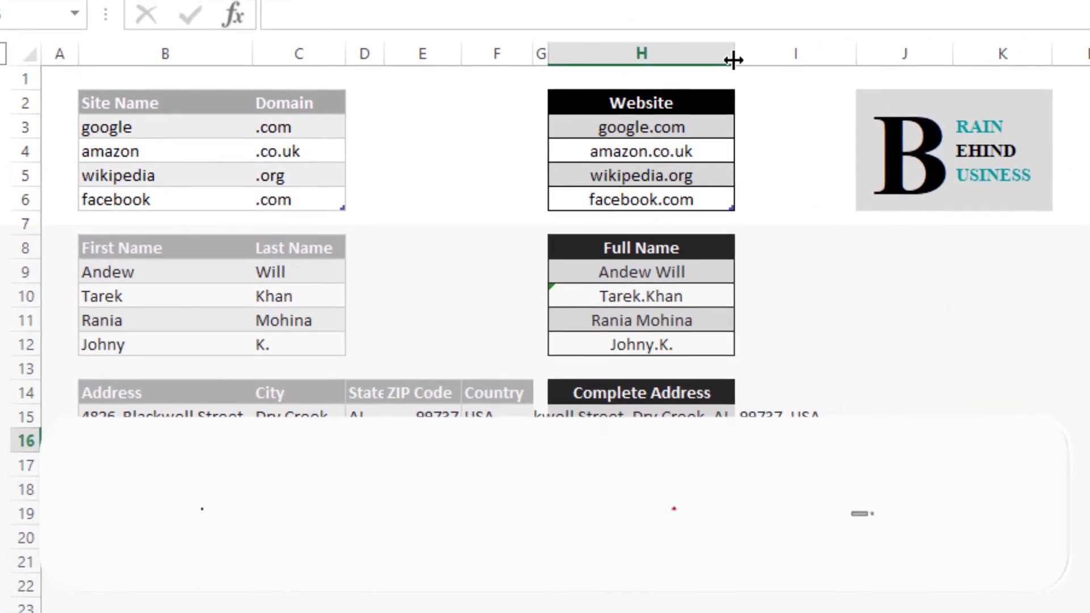
Widen column H and fill H15's address formula down to H19.
{"action": "left_click_drag", "start_coordinate": [736, 60], "coordinate": [951, 62]}
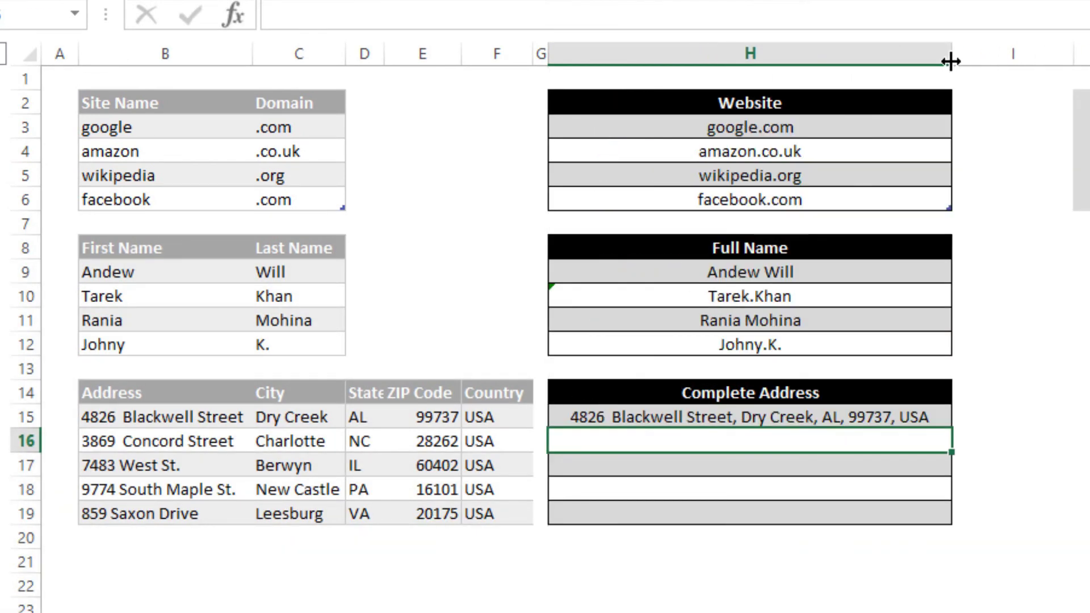
{"action": "left_click", "coordinate": [851, 417]}
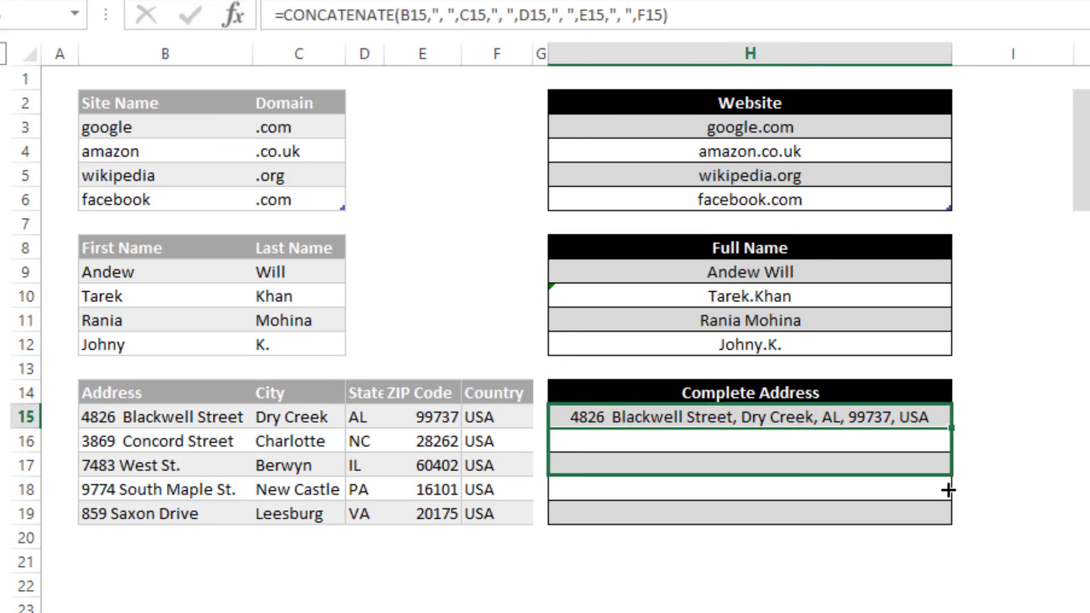
{"action": "left_click_drag", "start_coordinate": [951, 427], "coordinate": [949, 517]}
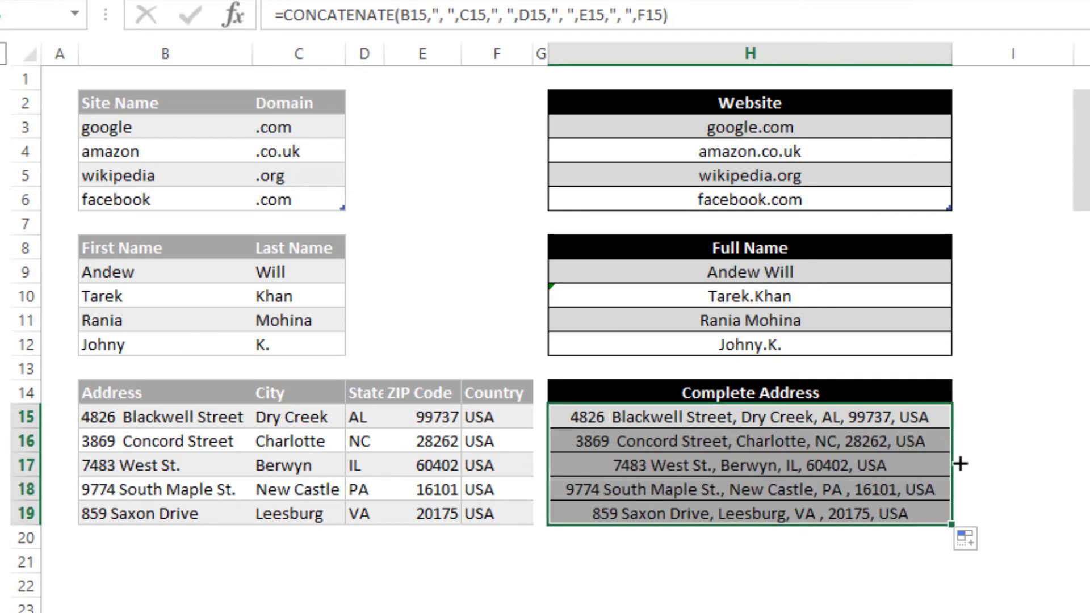
{"action": "left_click", "coordinate": [966, 510]}
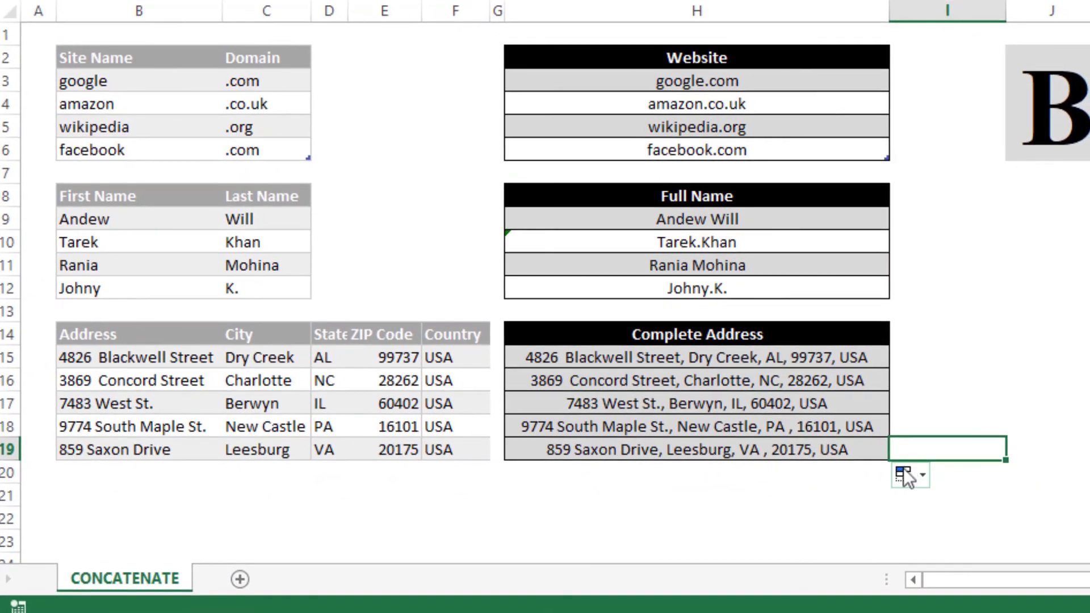
Apply Fill Without Formatting to the filled addresses to restore alternating row shading.
{"action": "left_click", "coordinate": [906, 475]}
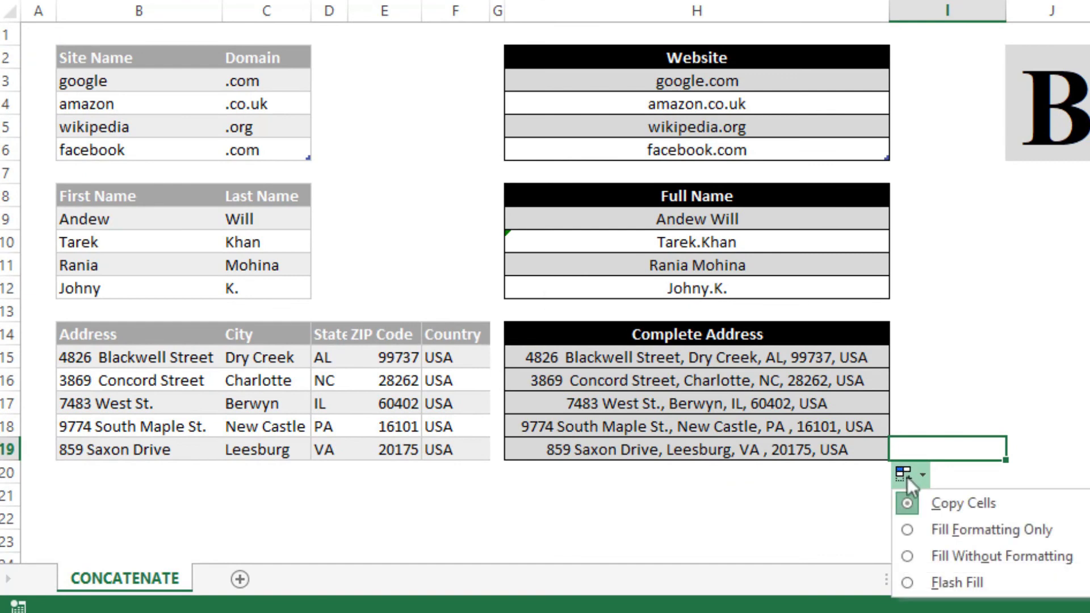
{"action": "left_click", "coordinate": [938, 552]}
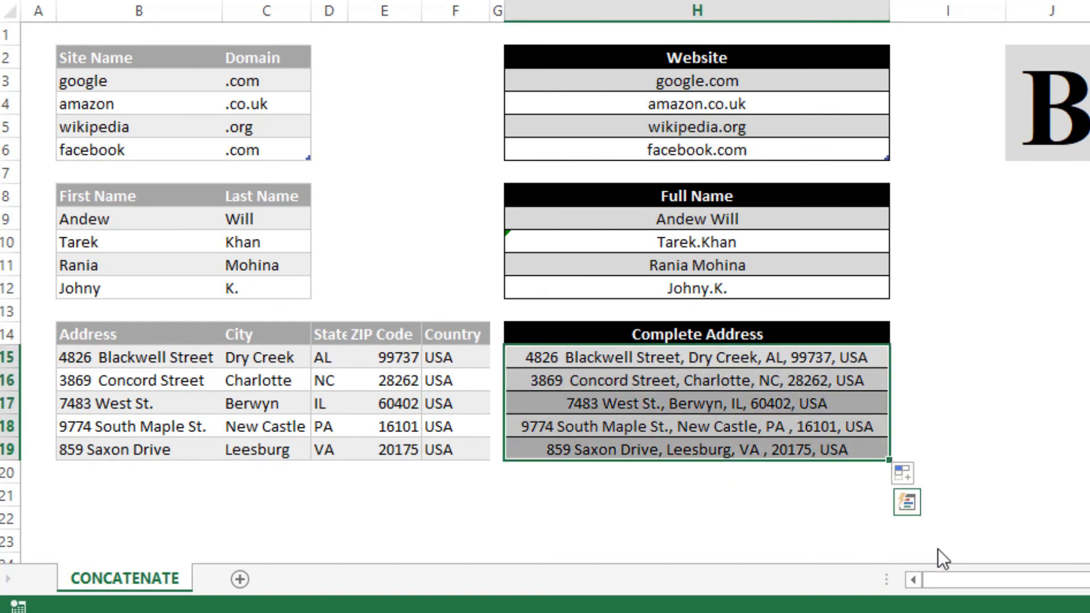
{"action": "left_click", "coordinate": [933, 428]}
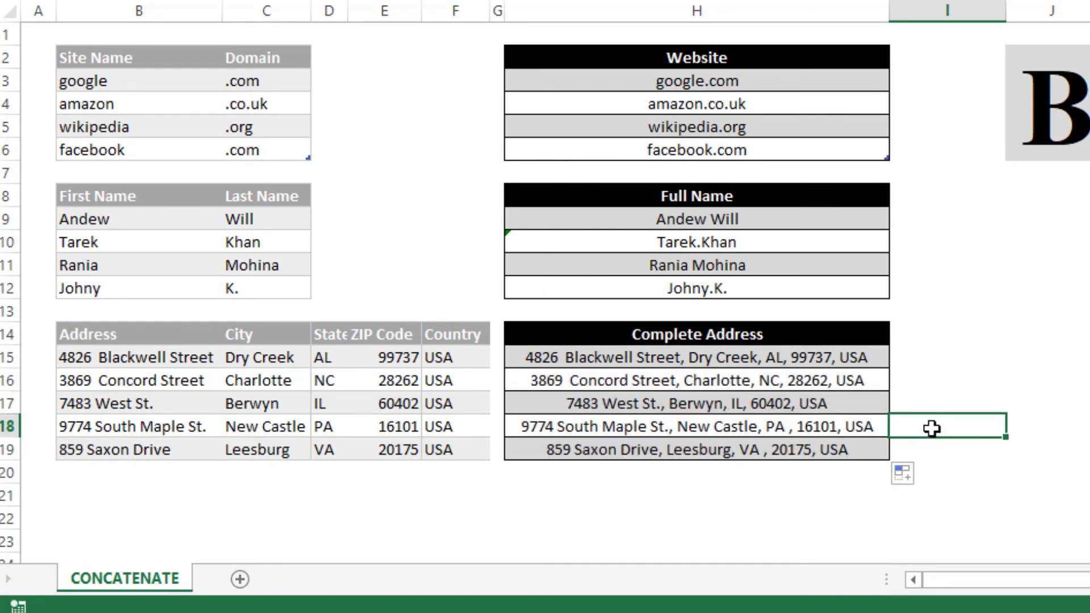